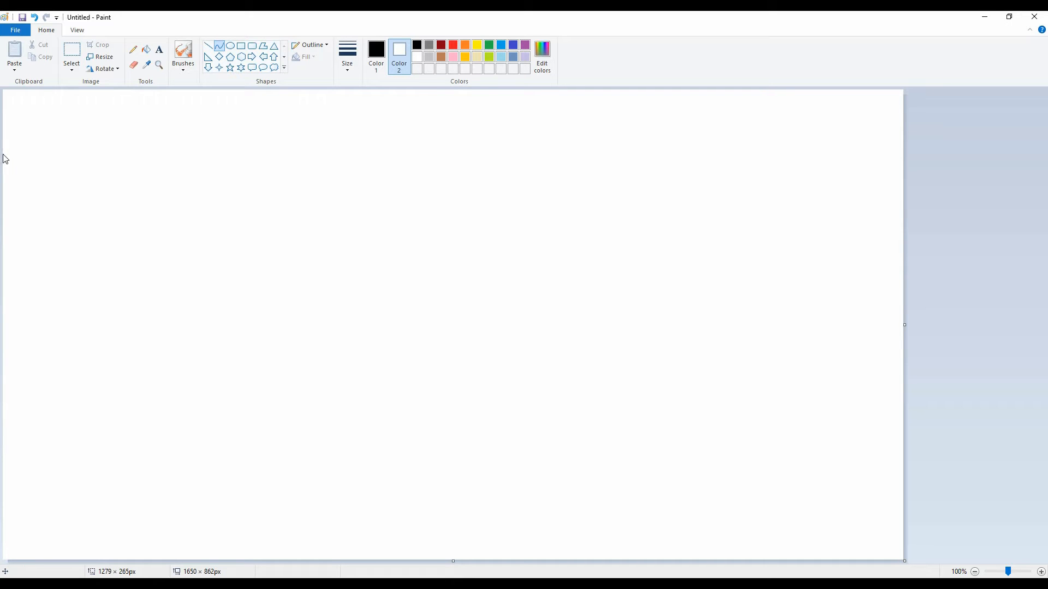
pyautogui.moveTo(2, 155); pyautogui.dragTo(922, 104)
pyautogui.click(167, 153)
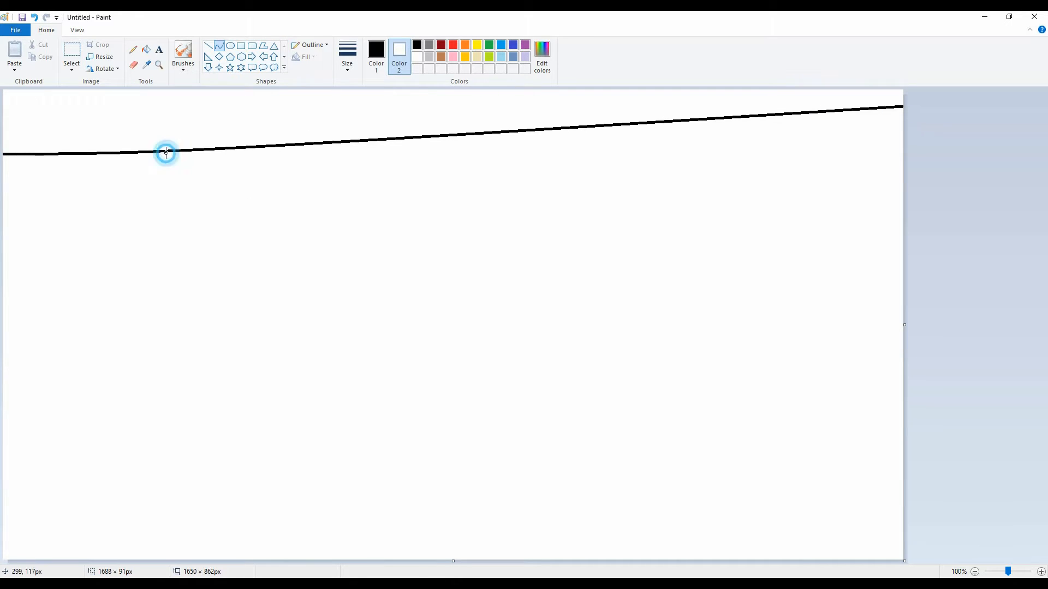
pyautogui.moveTo(167, 153); pyautogui.dragTo(50, 38)
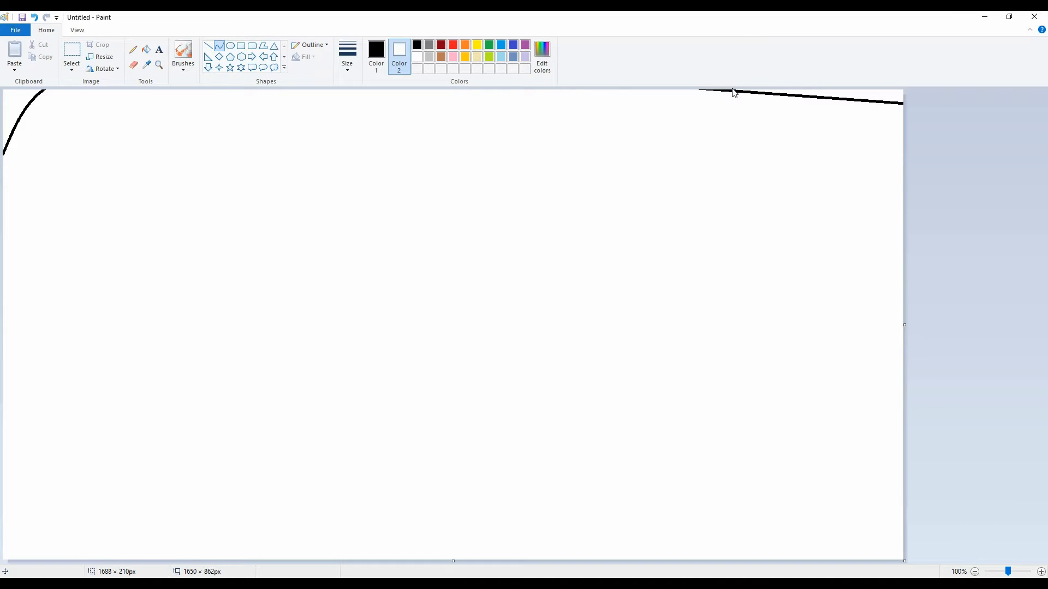
pyautogui.hotkey('ctrl', 'z')
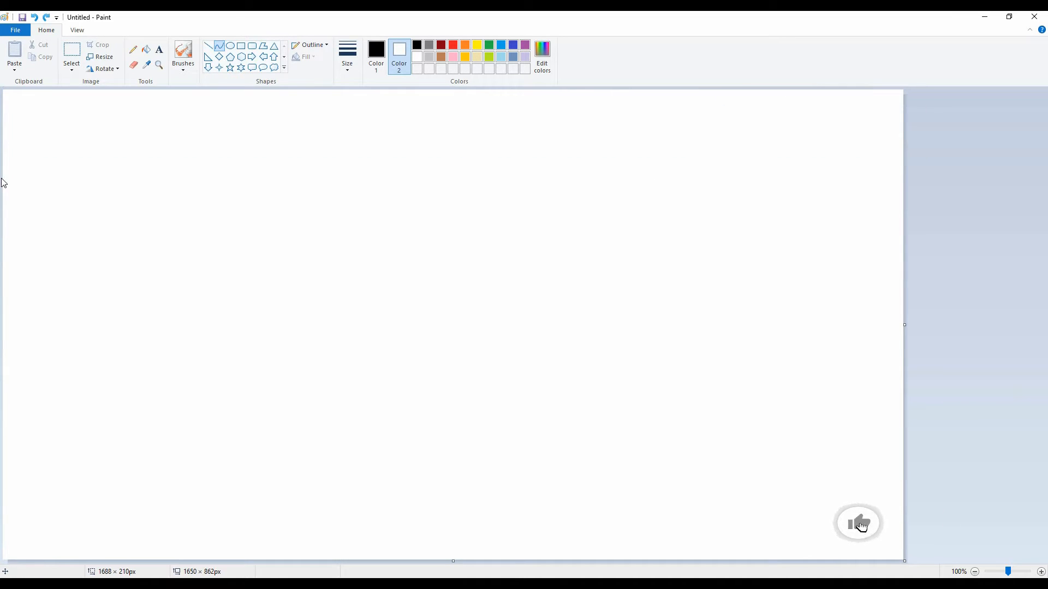
# Step: Draw a black S-shaped curve across the full canvas width near its upper edge, arching on the left and dipping on the right
pyautogui.moveTo(5, 181); pyautogui.dragTo(912, 141)
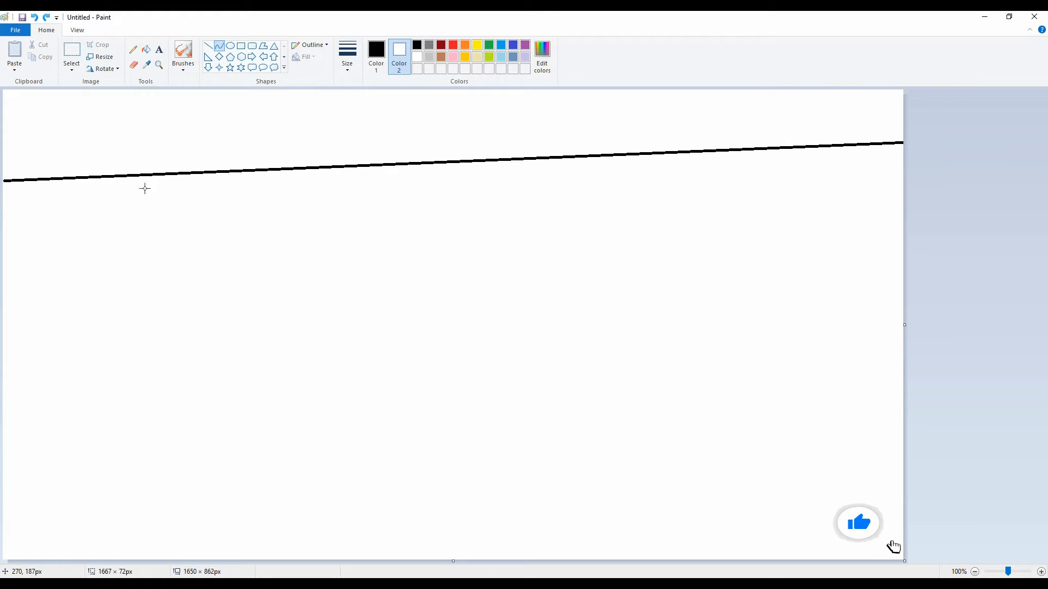
pyautogui.moveTo(145, 187); pyautogui.dragTo(109, 82)
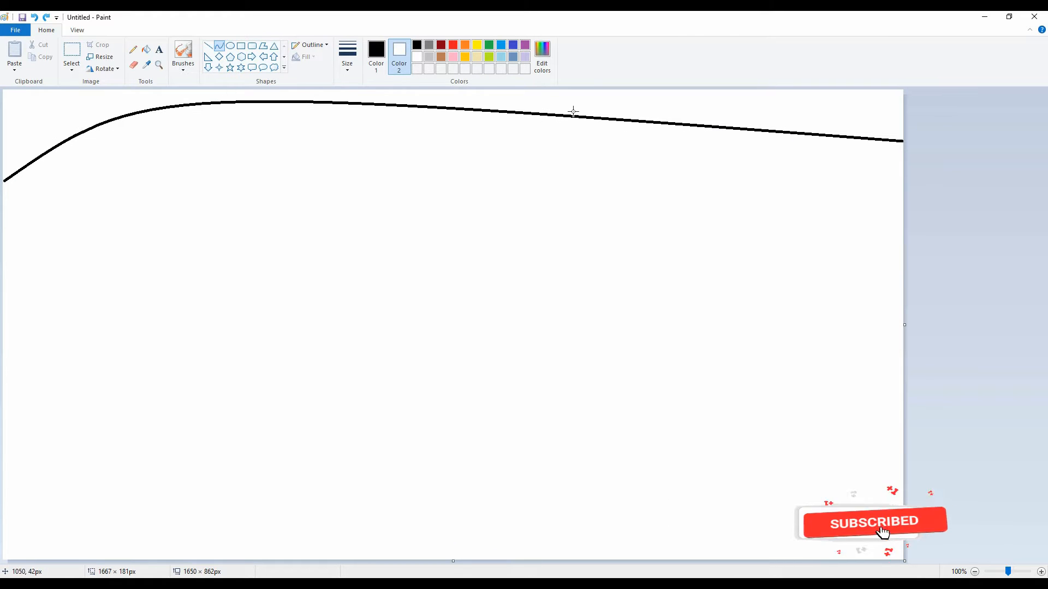
pyautogui.moveTo(573, 109); pyautogui.dragTo(688, 289)
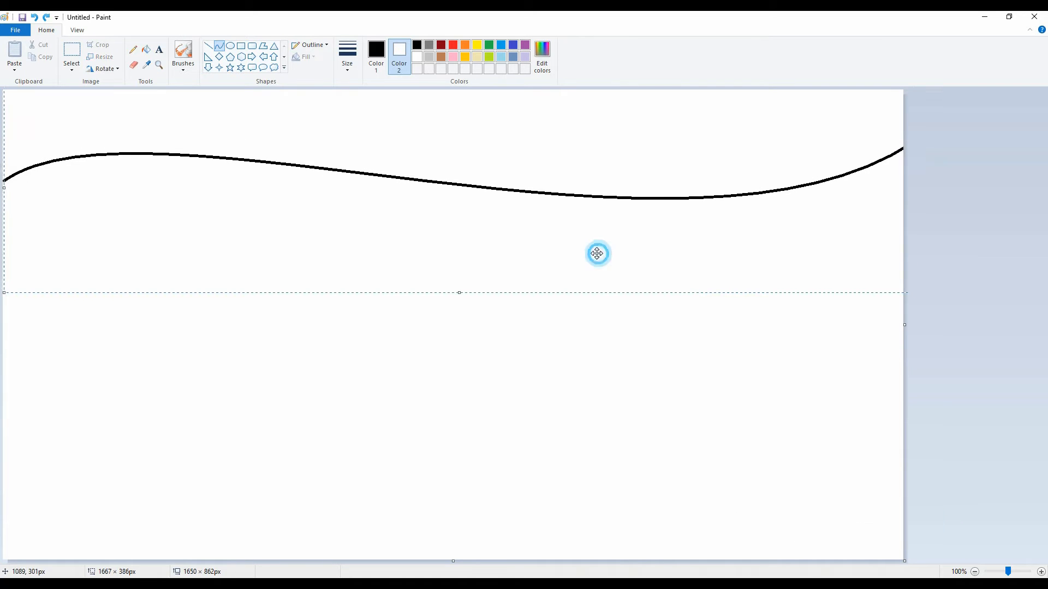
pyautogui.moveTo(597, 253); pyautogui.dragTo(585, 254)
pyautogui.moveTo(898, 188); pyautogui.dragTo(951, 180)
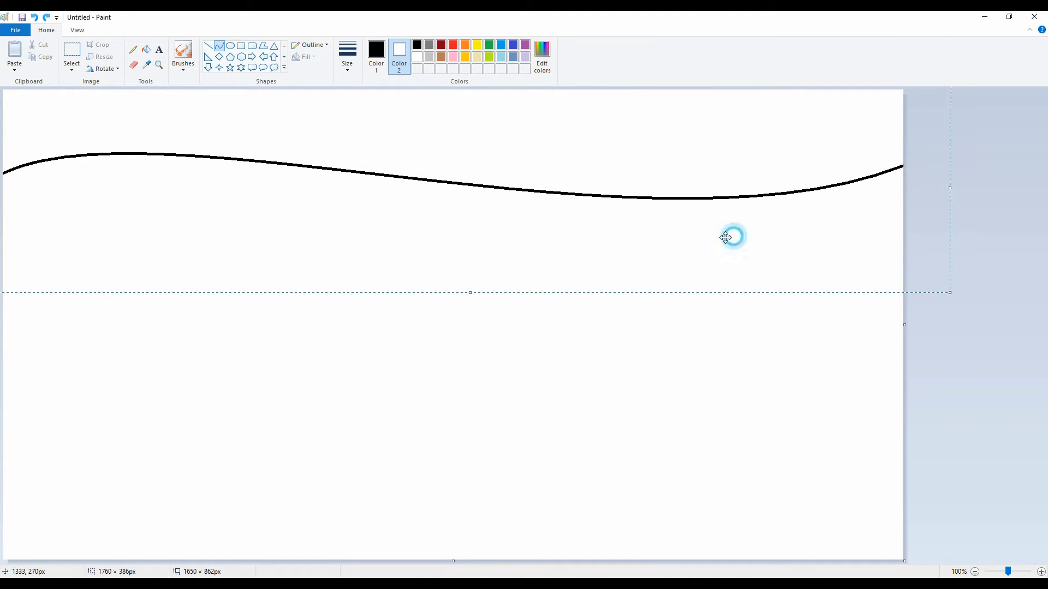
pyautogui.moveTo(732, 237); pyautogui.dragTo(705, 233)
pyautogui.click(957, 167)
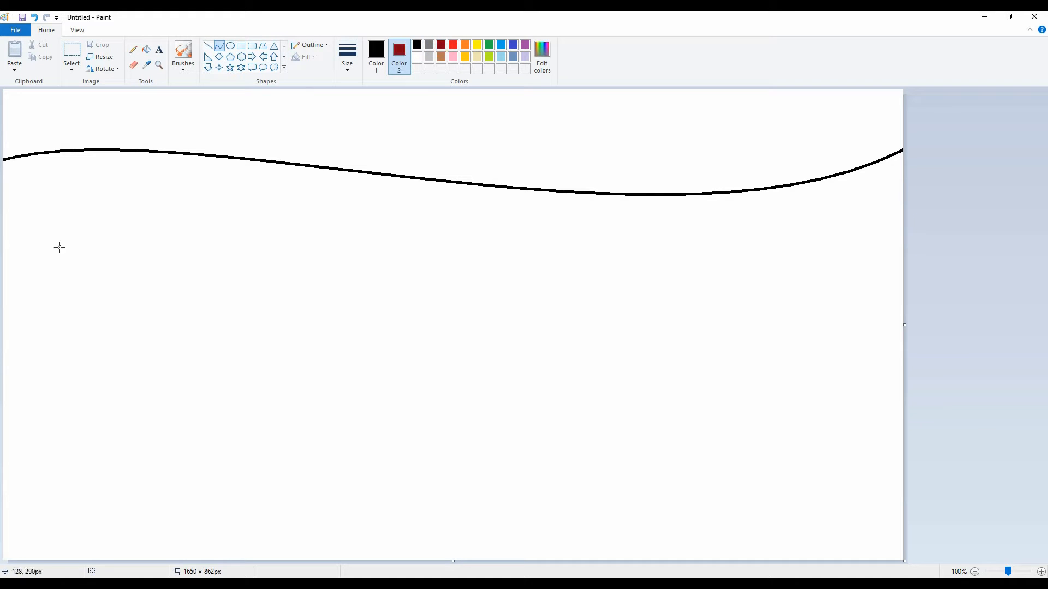
# Step: Draw a matching dark red S-shaped curve across the canvas below the black one, and switch the drawing colour to red
pyautogui.moveTo(2, 251); pyautogui.dragTo(951, 237)
pyautogui.moveTo(234, 275); pyautogui.dragTo(255, 169)
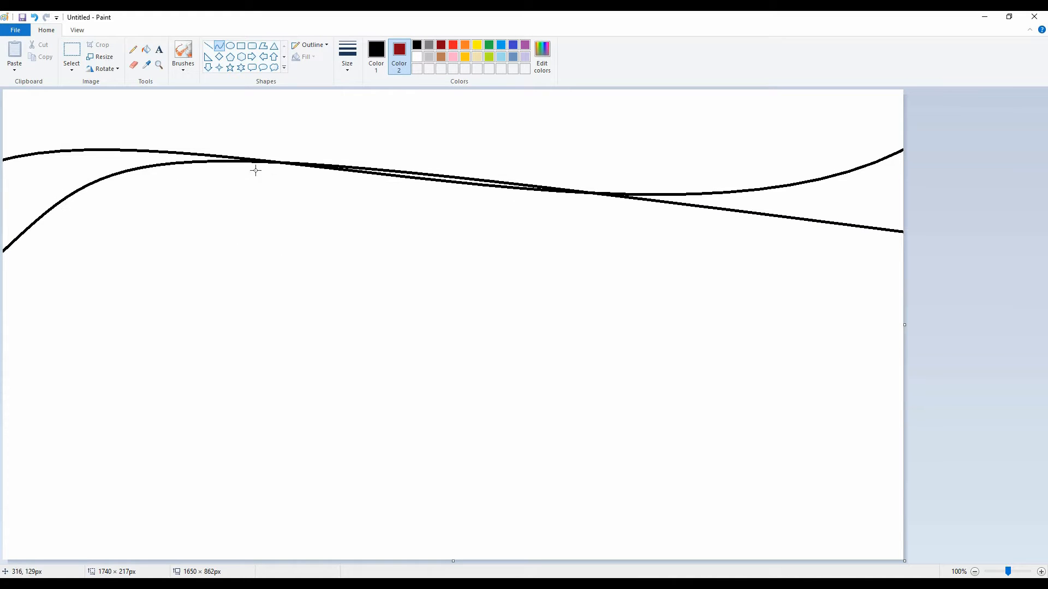
pyautogui.moveTo(697, 202); pyautogui.dragTo(585, 401)
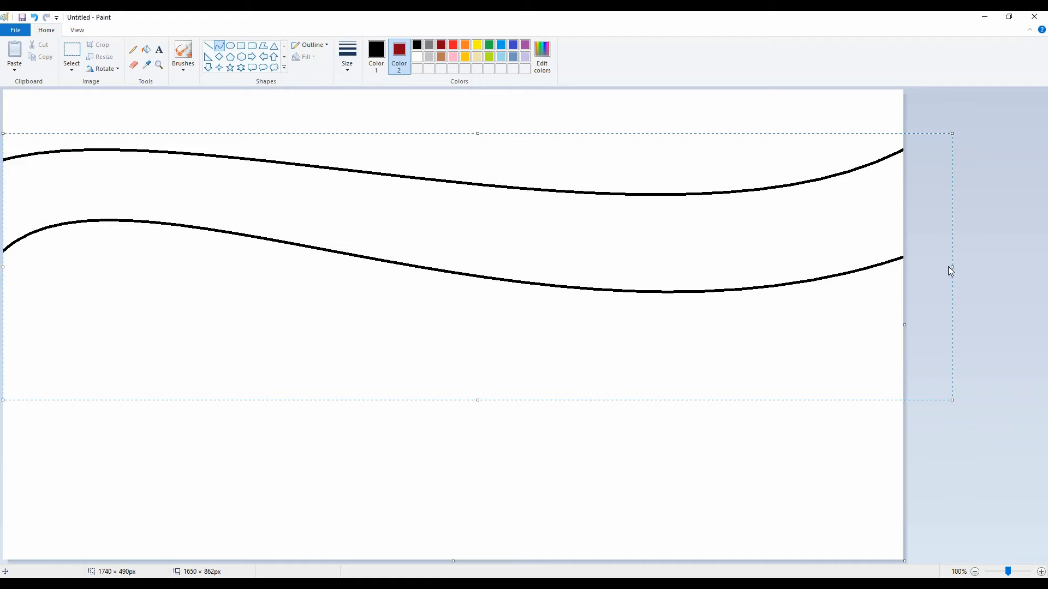
pyautogui.click(376, 51)
pyautogui.click(441, 45)
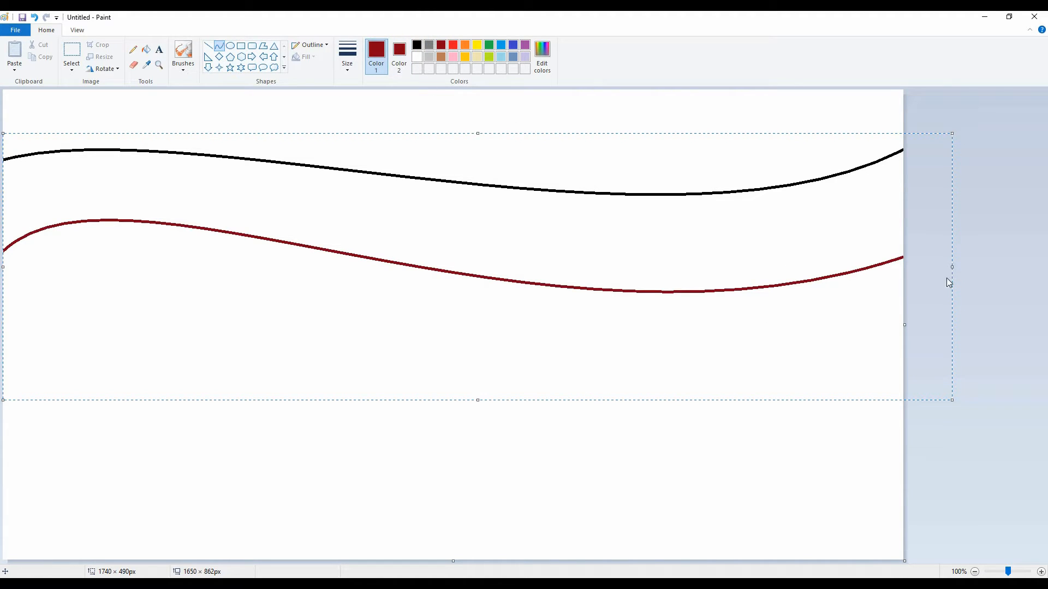
pyautogui.moveTo(332, 299); pyautogui.dragTo(290, 317)
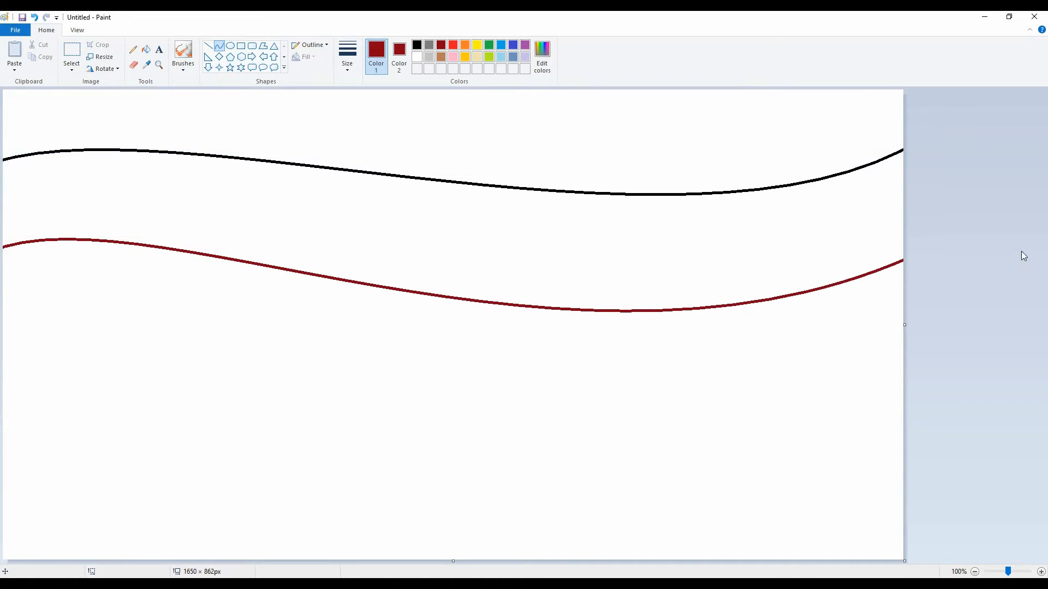
pyautogui.click(453, 44)
pyautogui.moveTo(3, 351); pyautogui.dragTo(980, 348)
pyautogui.moveTo(182, 346); pyautogui.dragTo(579, 295)
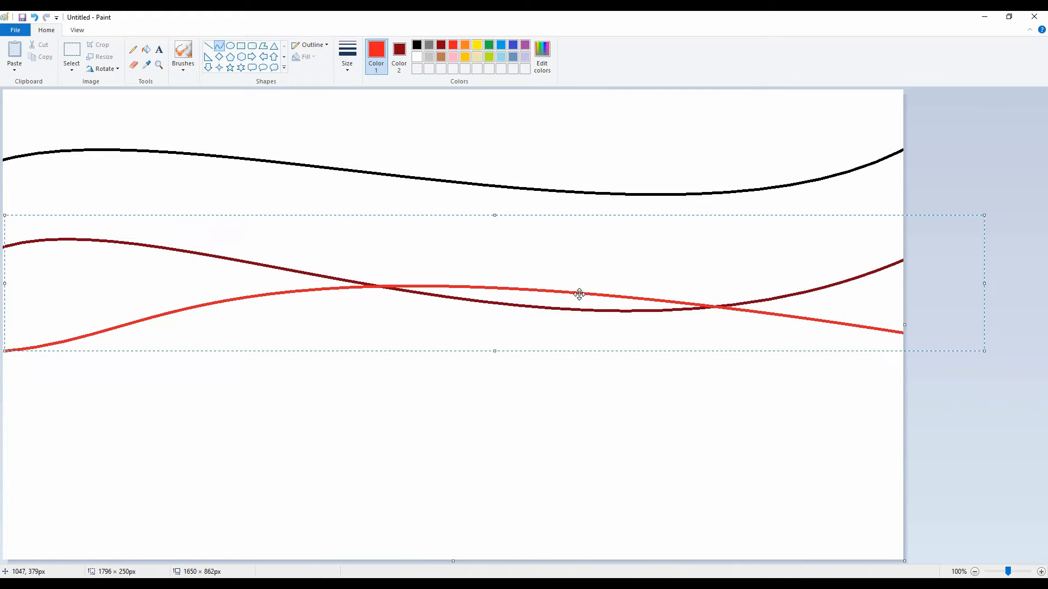
pyautogui.hotkey('ctrl', 'z')
# Step: Draw a red S-shaped curve across the full canvas width below the dark red one, extending past the canvas edges
pyautogui.moveTo(4, 340); pyautogui.dragTo(990, 355)
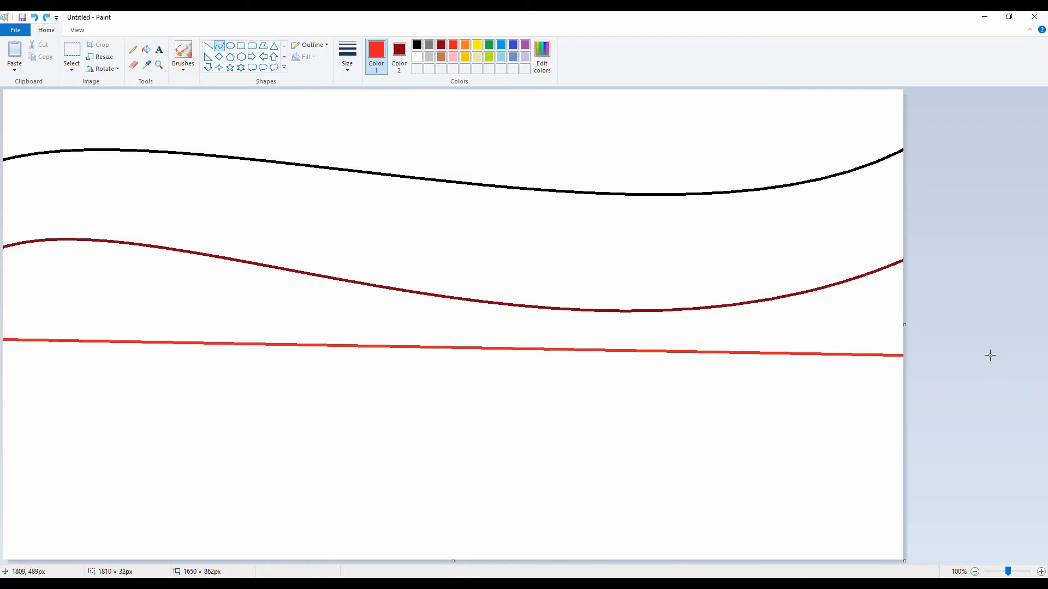
pyautogui.moveTo(205, 369); pyautogui.dragTo(180, 265)
pyautogui.moveTo(715, 299); pyautogui.dragTo(612, 518)
pyautogui.moveTo(623, 478); pyautogui.dragTo(532, 498)
pyautogui.moveTo(901, 392); pyautogui.dragTo(950, 393)
pyautogui.moveTo(767, 401); pyautogui.dragTo(732, 386)
pyautogui.click(1010, 309)
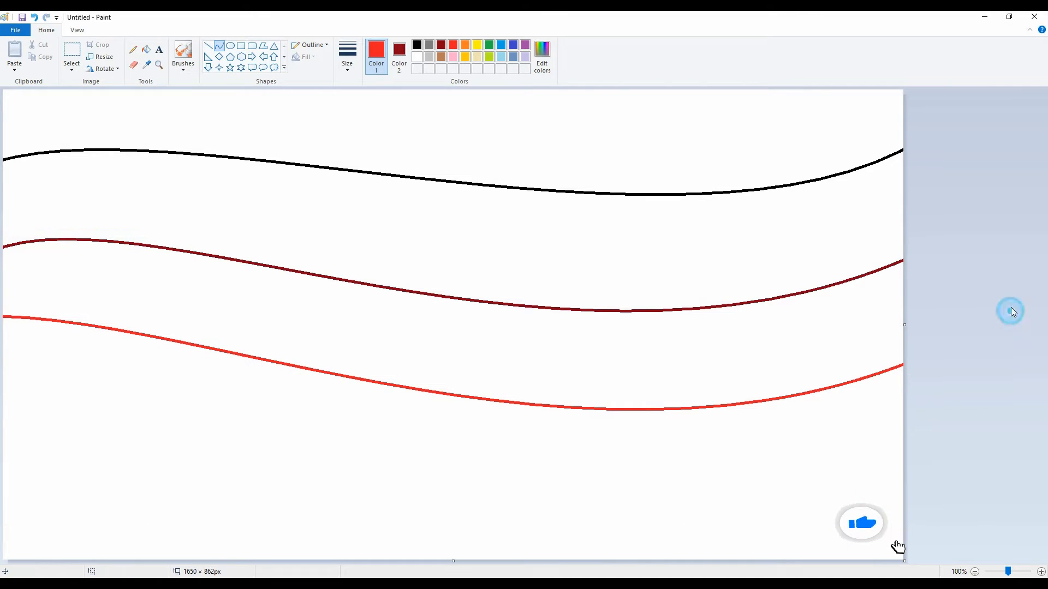
# Step: Draw an orange S-shaped curve across the full canvas width below the red one
pyautogui.click(466, 48)
pyautogui.moveTo(5, 425); pyautogui.dragTo(921, 463)
pyautogui.moveTo(133, 428); pyautogui.dragTo(129, 362)
pyautogui.moveTo(514, 397); pyautogui.dragTo(471, 588)
pyautogui.moveTo(471, 552); pyautogui.dragTo(438, 551)
# Step: Fill the five bands between the curves, from top to bottom, with black, dark red, red, orange and yellow
pyautogui.click(417, 45)
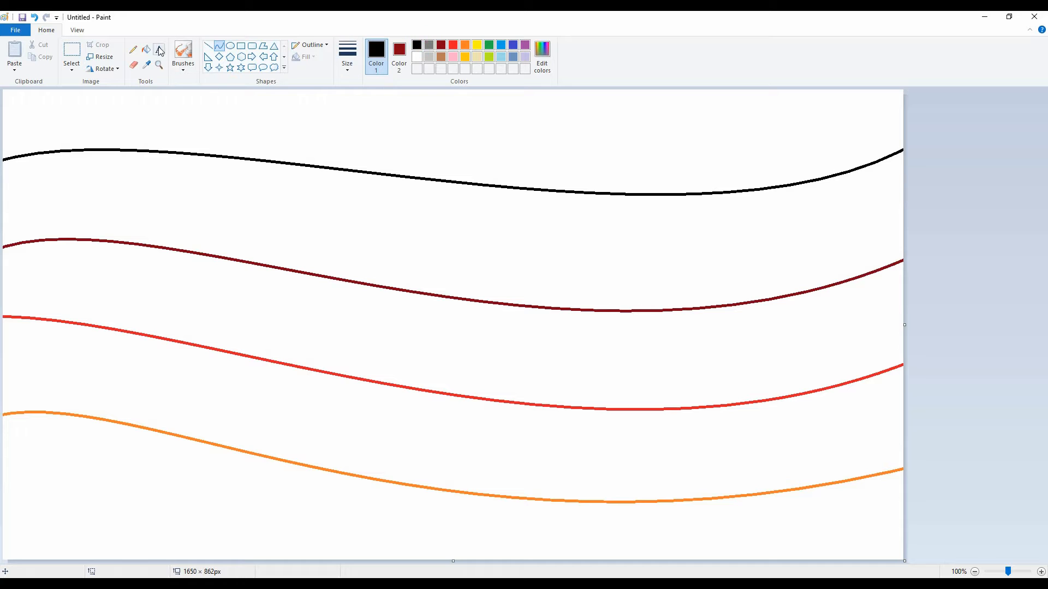
pyautogui.click(145, 49)
pyautogui.click(227, 100)
pyautogui.click(441, 45)
pyautogui.click(446, 205)
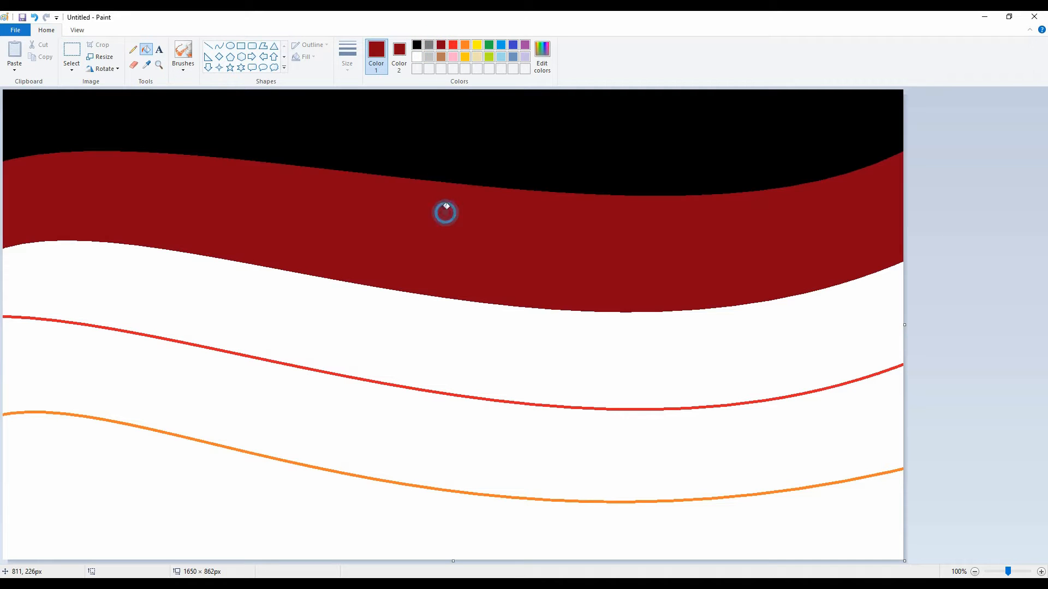
pyautogui.click(453, 45)
pyautogui.click(411, 320)
pyautogui.click(465, 45)
pyautogui.click(446, 444)
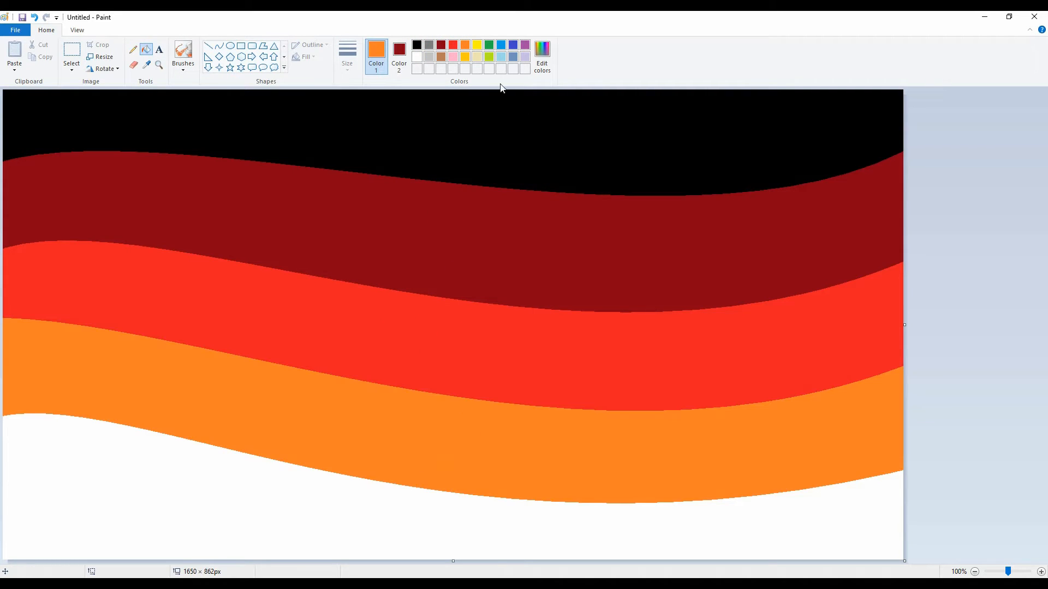
pyautogui.click(439, 504)
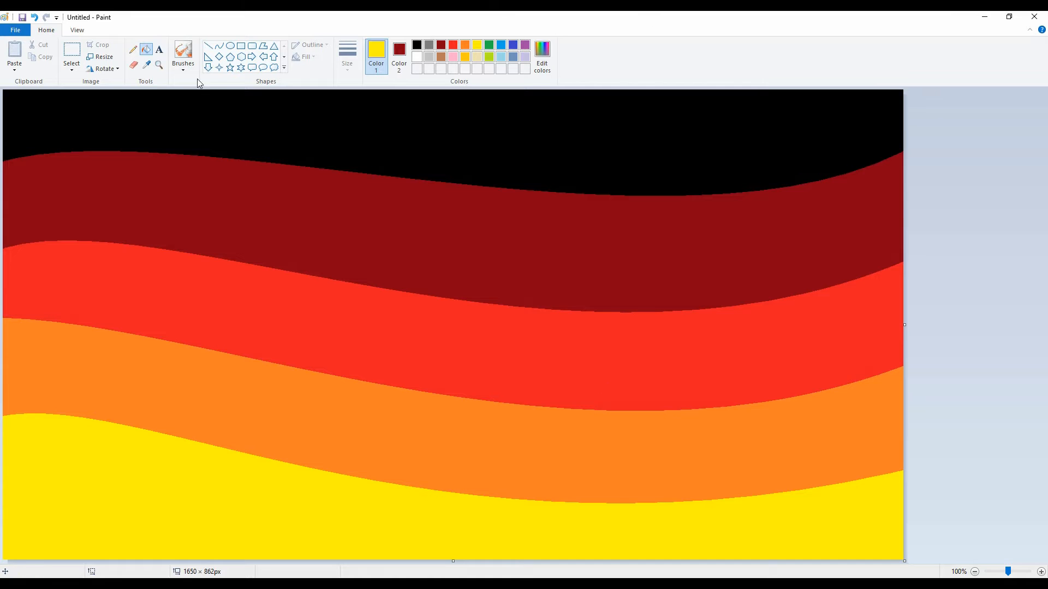
# Step: With a thick textured brush, paint yellow along the yellow-orange boundary and orange along the orange-red boundary to roughen both edges
pyautogui.click(186, 70)
pyautogui.click(183, 130)
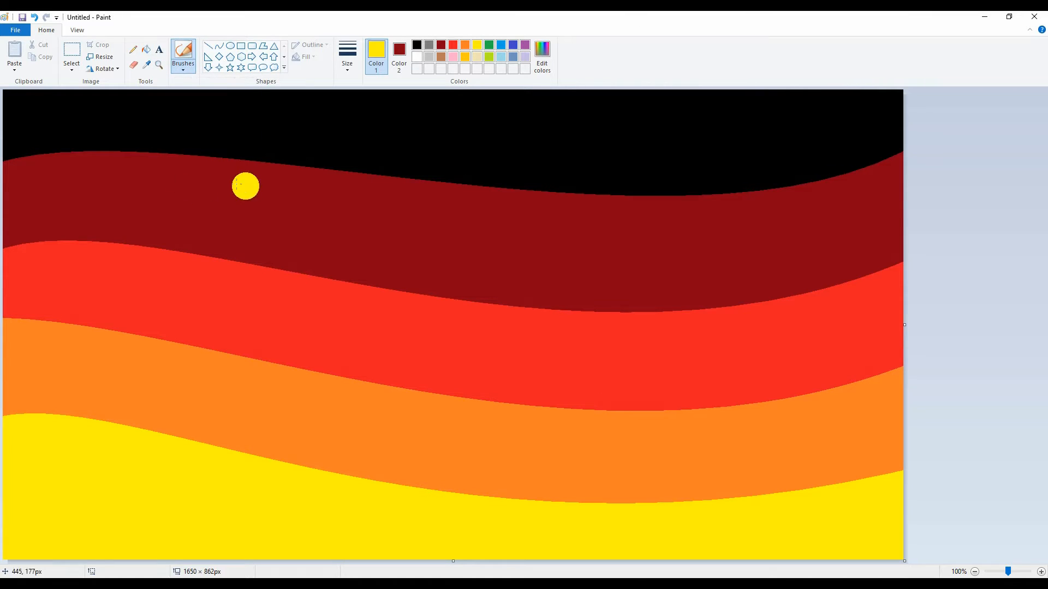
pyautogui.moveTo(8, 413); pyautogui.dragTo(158, 430)
pyautogui.moveTo(37, 421)
pyautogui.mouseDown()
pyautogui.moveTo(186, 464)
pyautogui.moveTo(468, 496)
pyautogui.moveTo(816, 486)
pyautogui.moveTo(800, 492)
pyautogui.moveTo(889, 467)
pyautogui.moveTo(489, 486)
pyautogui.mouseUp()
pyautogui.click(465, 45)
pyautogui.moveTo(12, 322)
pyautogui.mouseDown()
pyautogui.moveTo(115, 317)
pyautogui.moveTo(352, 371)
pyautogui.moveTo(682, 382)
pyautogui.mouseUp()
pyautogui.moveTo(769, 385)
pyautogui.mouseDown()
pyautogui.moveTo(698, 398)
pyautogui.moveTo(890, 344)
pyautogui.mouseUp()
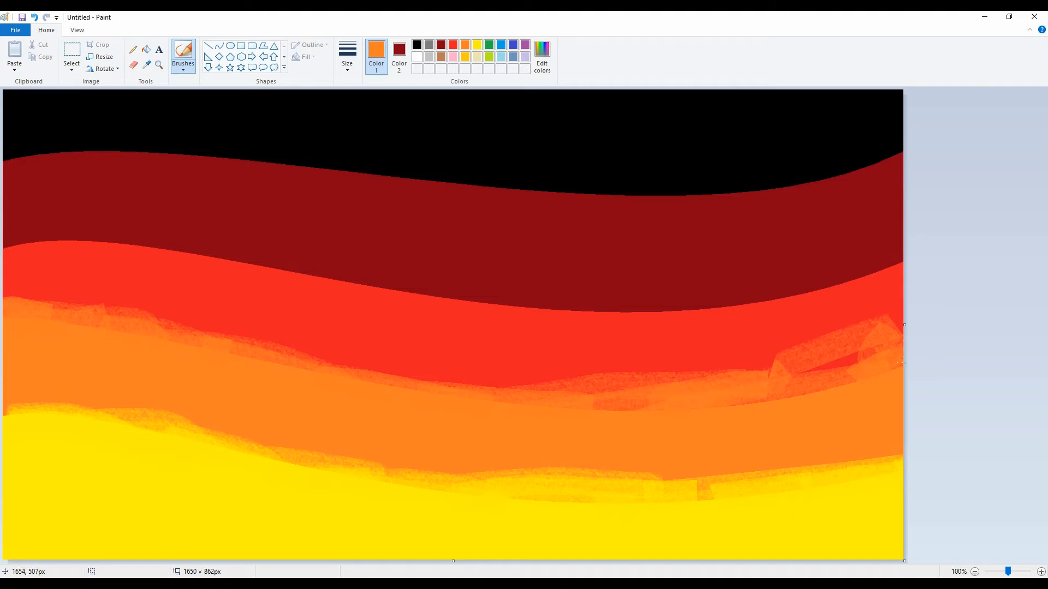
# Step: Brush red along the upper edge of the red band and dark red along the lower edge of the black band
pyautogui.click(453, 44)
pyautogui.moveTo(11, 241)
pyautogui.mouseDown()
pyautogui.moveTo(62, 230)
pyautogui.moveTo(533, 309)
pyautogui.moveTo(824, 270)
pyautogui.moveTo(872, 287)
pyautogui.moveTo(865, 267)
pyautogui.moveTo(705, 331)
pyautogui.moveTo(582, 303)
pyautogui.mouseUp()
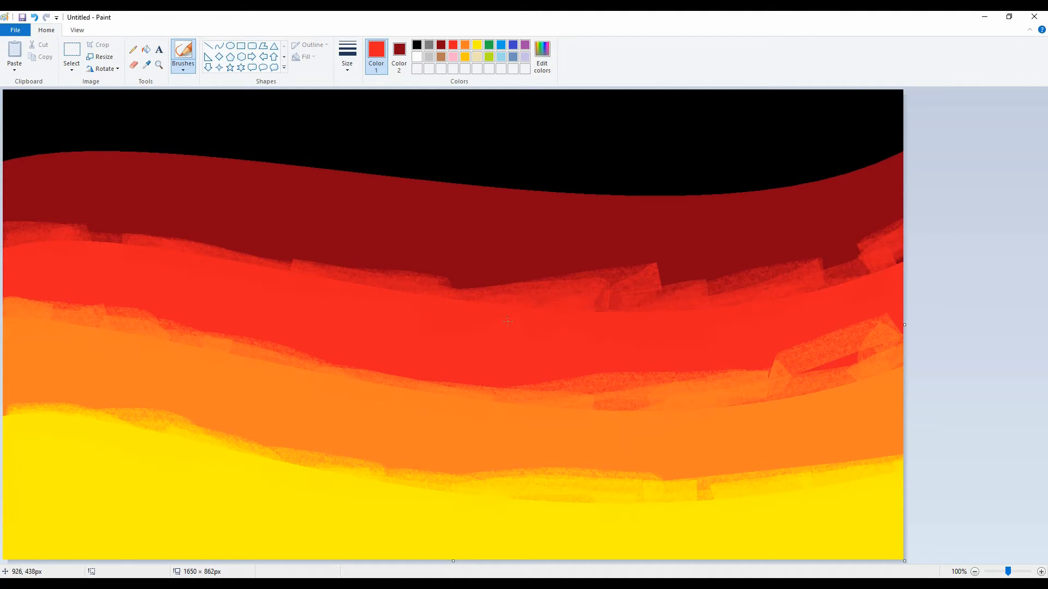
pyautogui.moveTo(77, 154)
pyautogui.mouseDown()
pyautogui.moveTo(22, 160)
pyautogui.moveTo(358, 161)
pyautogui.moveTo(269, 175)
pyautogui.moveTo(442, 171)
pyautogui.moveTo(541, 194)
pyautogui.moveTo(562, 181)
pyautogui.moveTo(561, 193)
pyautogui.moveTo(680, 186)
pyautogui.moveTo(724, 197)
pyautogui.moveTo(864, 154)
pyautogui.moveTo(918, 115)
pyautogui.mouseUp()
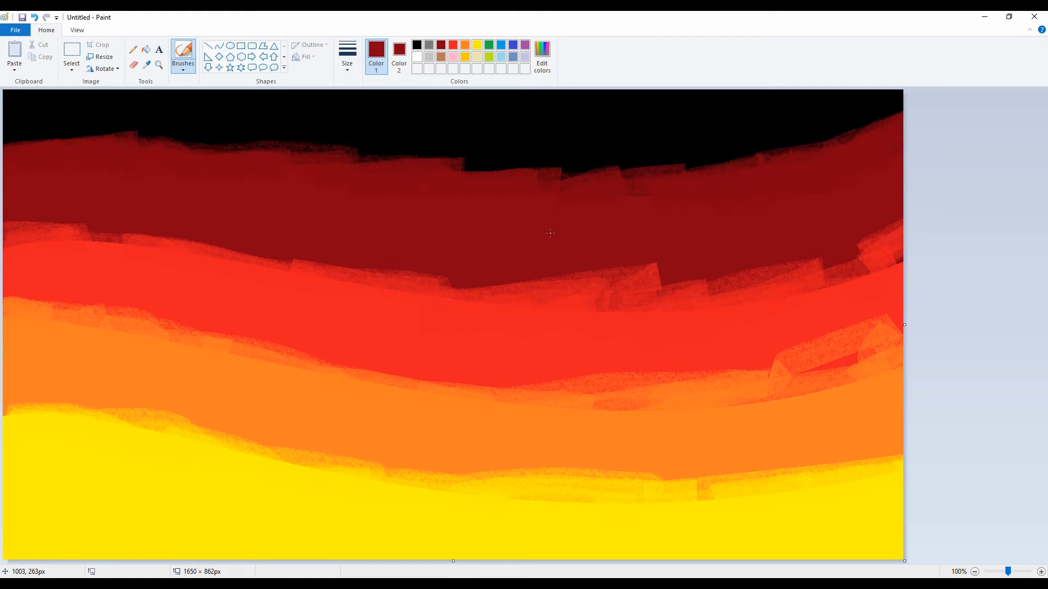
pyautogui.click(176, 143)
# Step: Shrink the image's width to 8 pixels without maintaining the aspect ratio
pyautogui.click(100, 57)
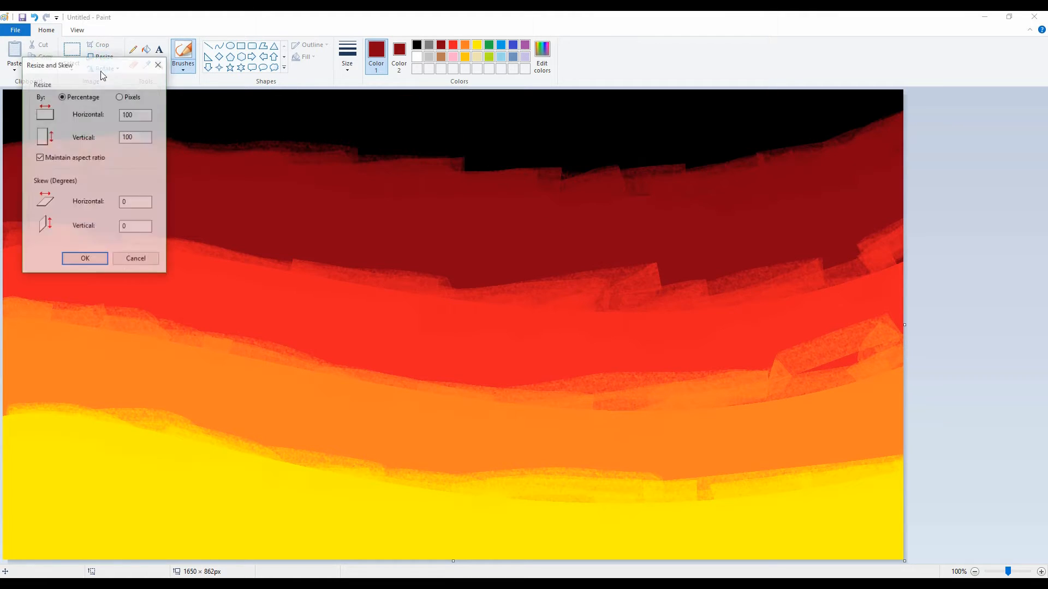
pyautogui.click(40, 159)
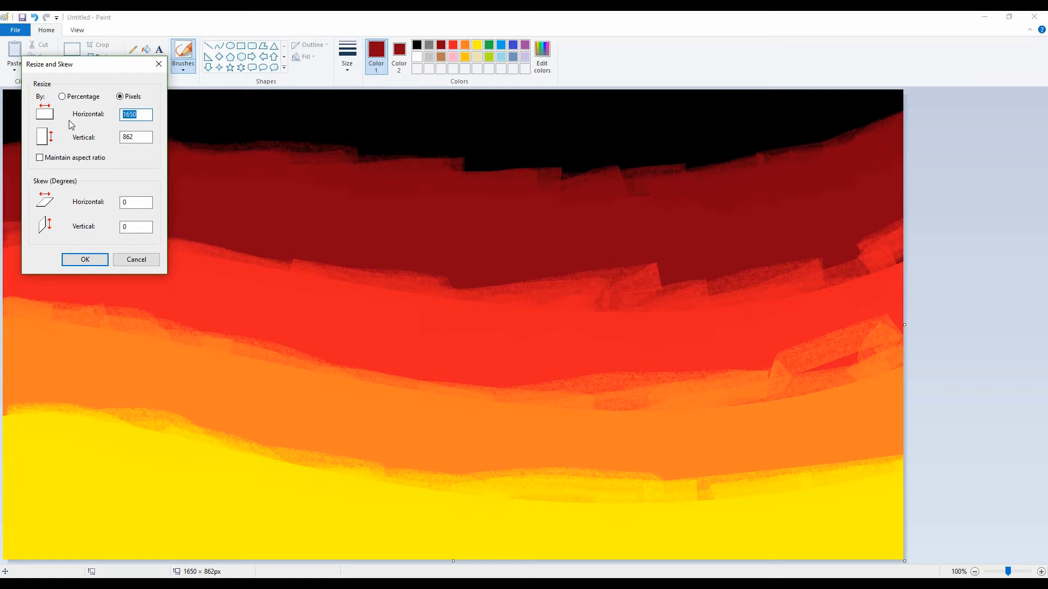
pyautogui.write('8')
pyautogui.press('Return')
# Step: Stretch the image's width back to 1650 pixels without maintaining the aspect ratio to blur the bands horizontally
pyautogui.click(100, 57)
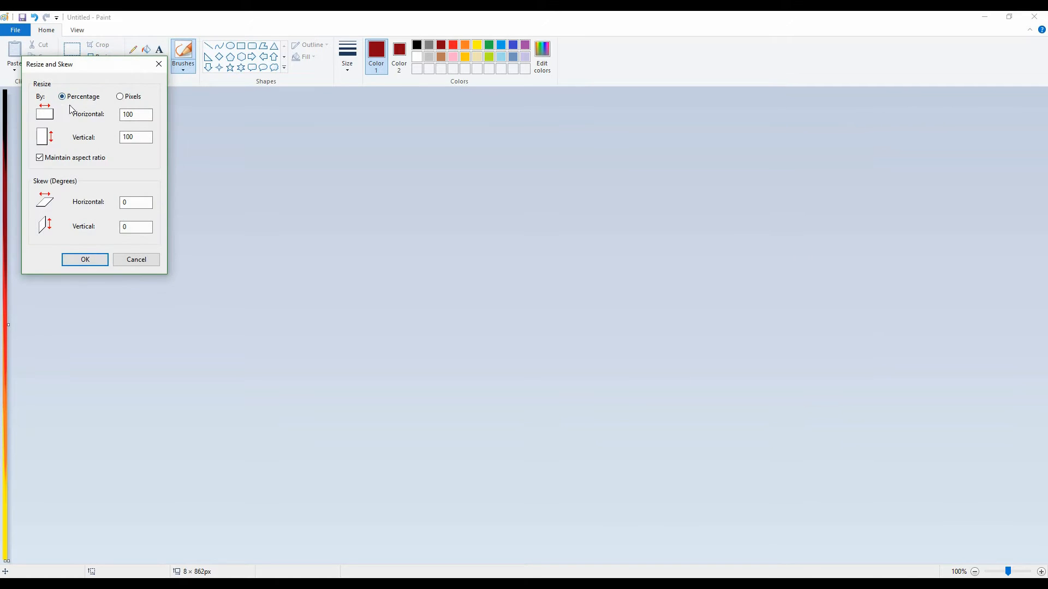
pyautogui.click(39, 158)
pyautogui.click(120, 96)
pyautogui.moveTo(140, 118); pyautogui.dragTo(111, 122)
pyautogui.press('Return')
# Step: Shrink the image's height to 5 pixels without maintaining the aspect ratio, and stretch it back to 862 pixels
pyautogui.click(100, 57)
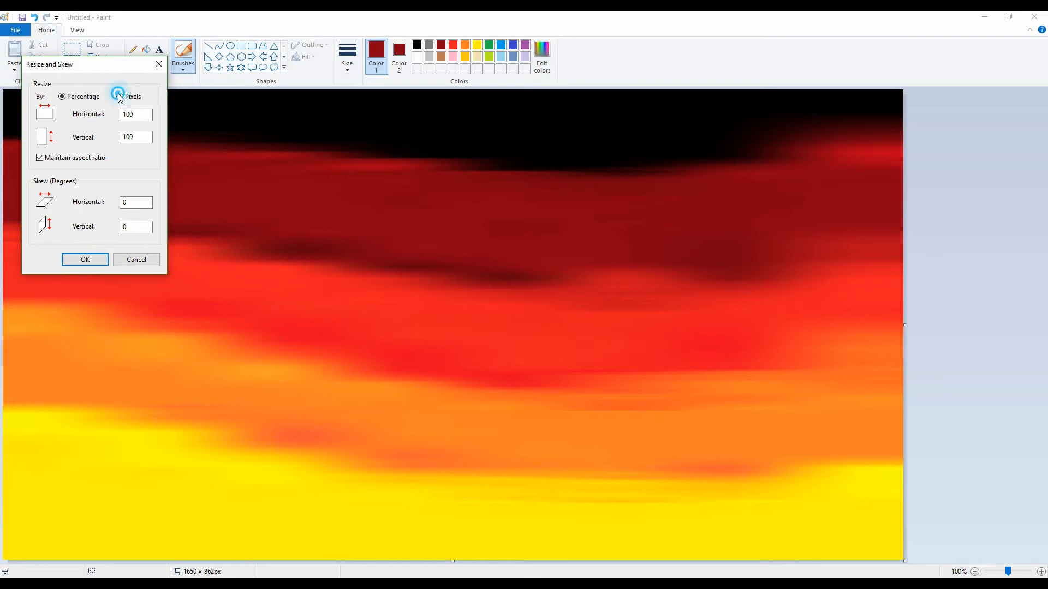
pyautogui.doubleClick(141, 136)
pyautogui.click(85, 261)
pyautogui.click(100, 57)
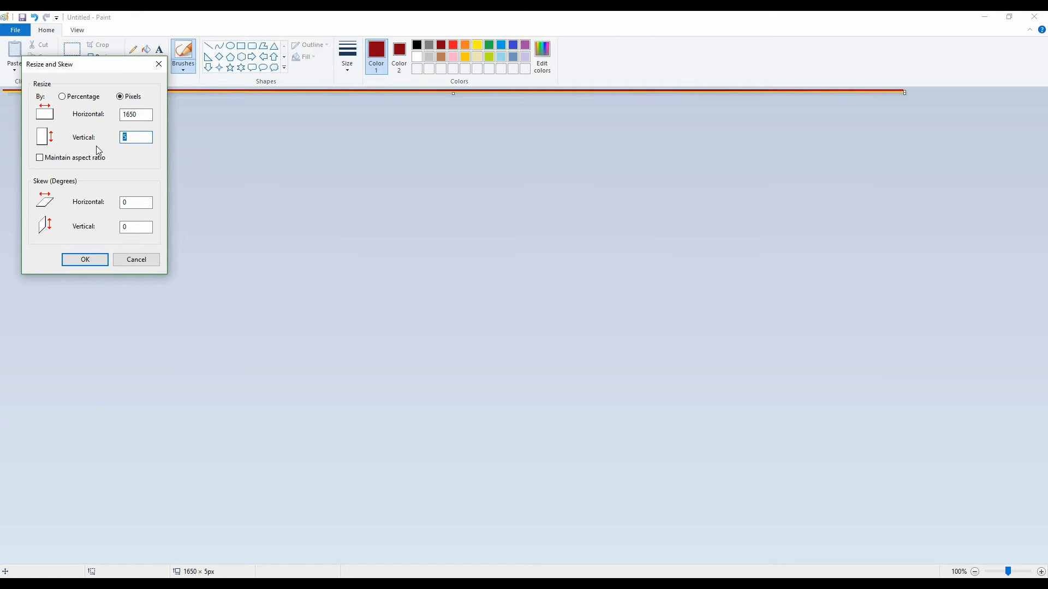
pyautogui.click(95, 260)
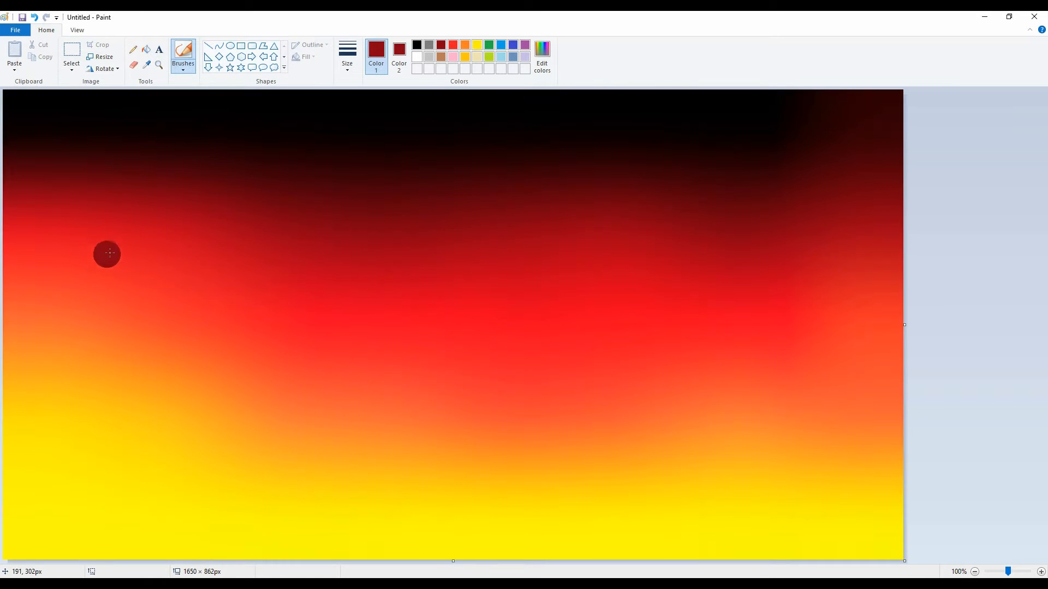
# Step: Set both colours to white and place a solid white circle about 500 pixels across in the canvas's upper half, right of centre
pyautogui.click(417, 56)
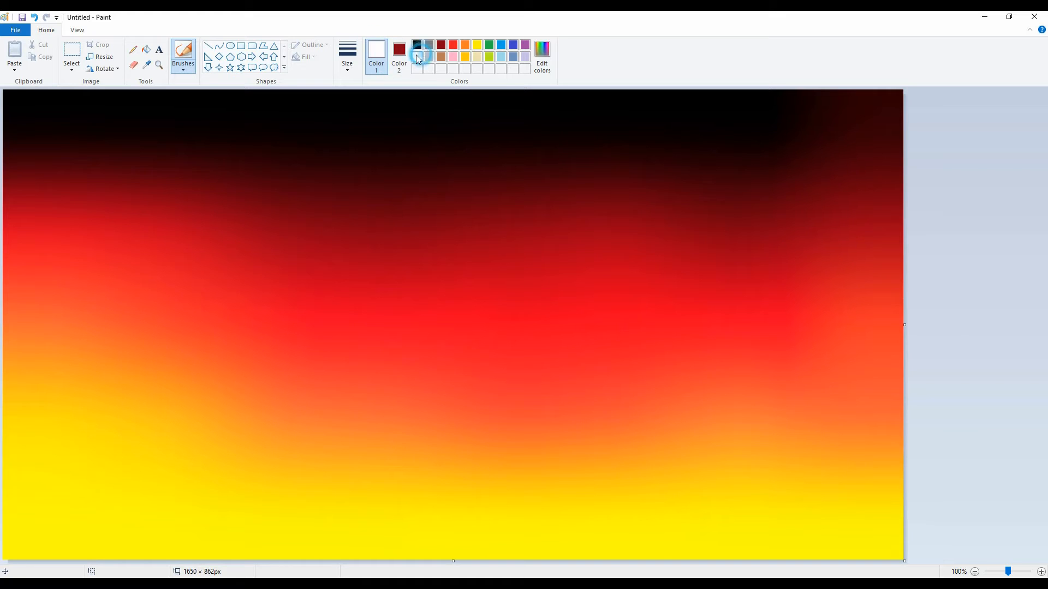
pyautogui.click(399, 54)
pyautogui.click(417, 56)
pyautogui.click(229, 45)
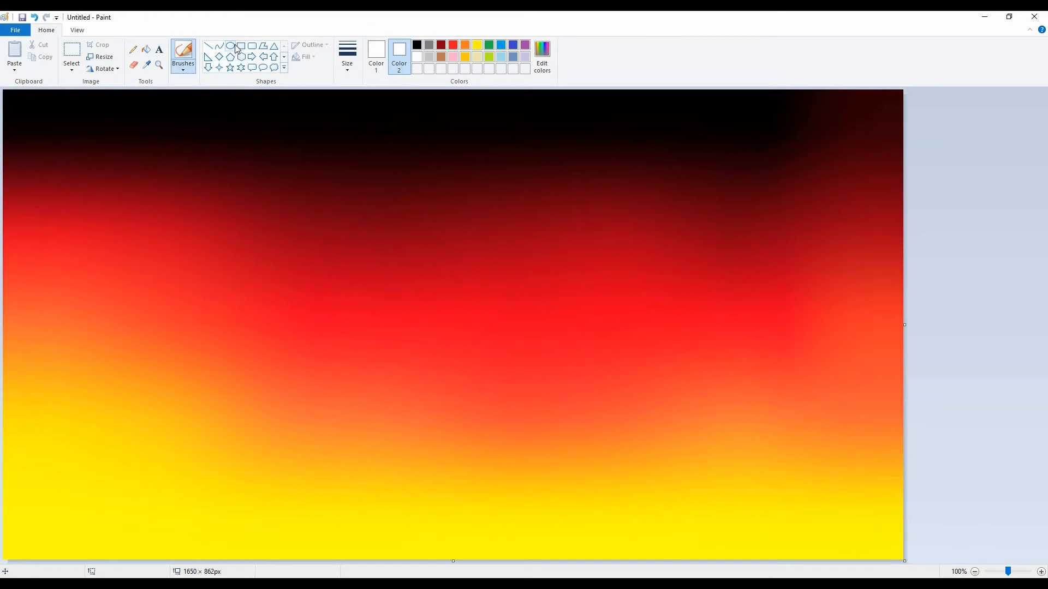
pyautogui.moveTo(445, 339); pyautogui.dragTo(715, 68)
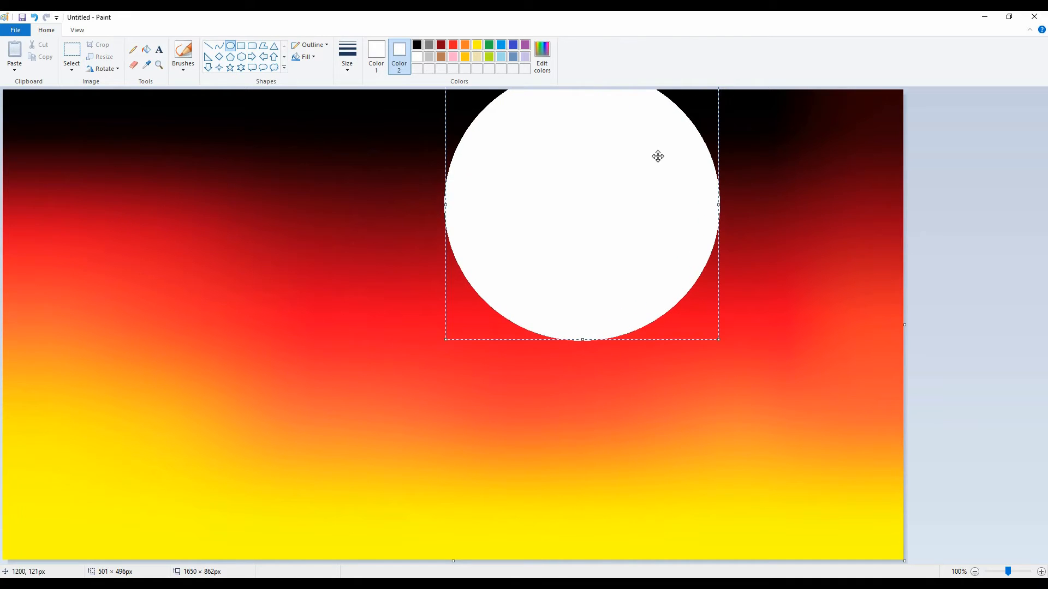
pyautogui.moveTo(657, 155); pyautogui.dragTo(675, 186)
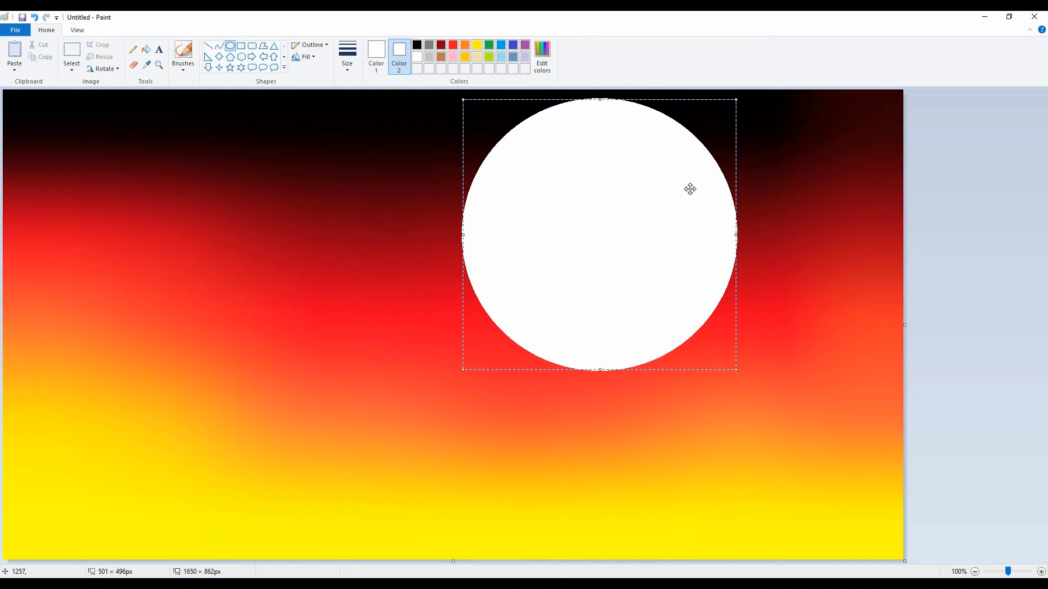
pyautogui.click(963, 163)
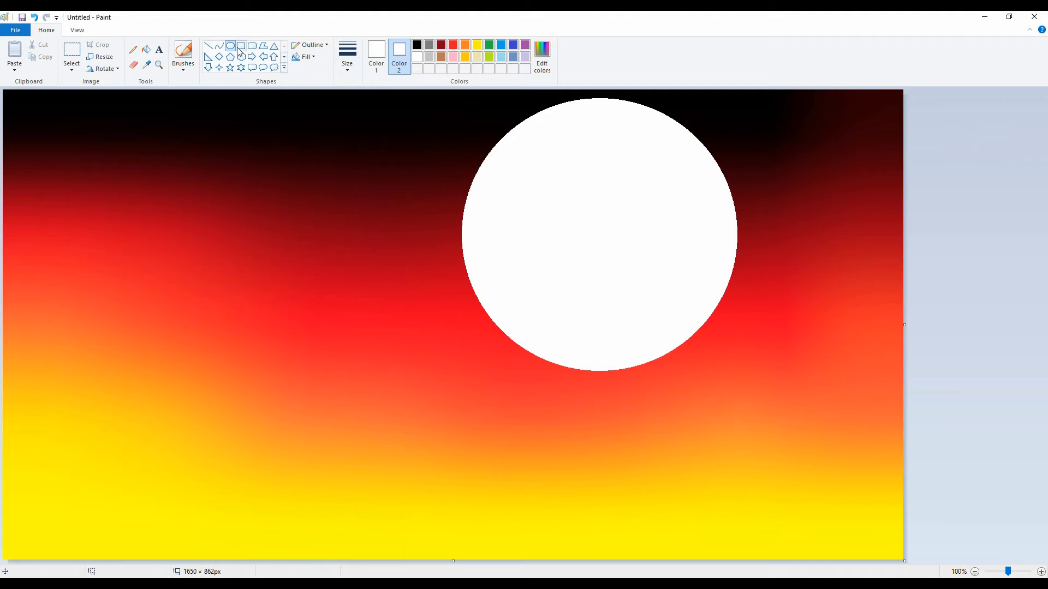
# Step: Sample dark red from the sky and draw a circle outline about 423 × 436 pixels inside the large white circle, near its upper right
pyautogui.click(146, 65)
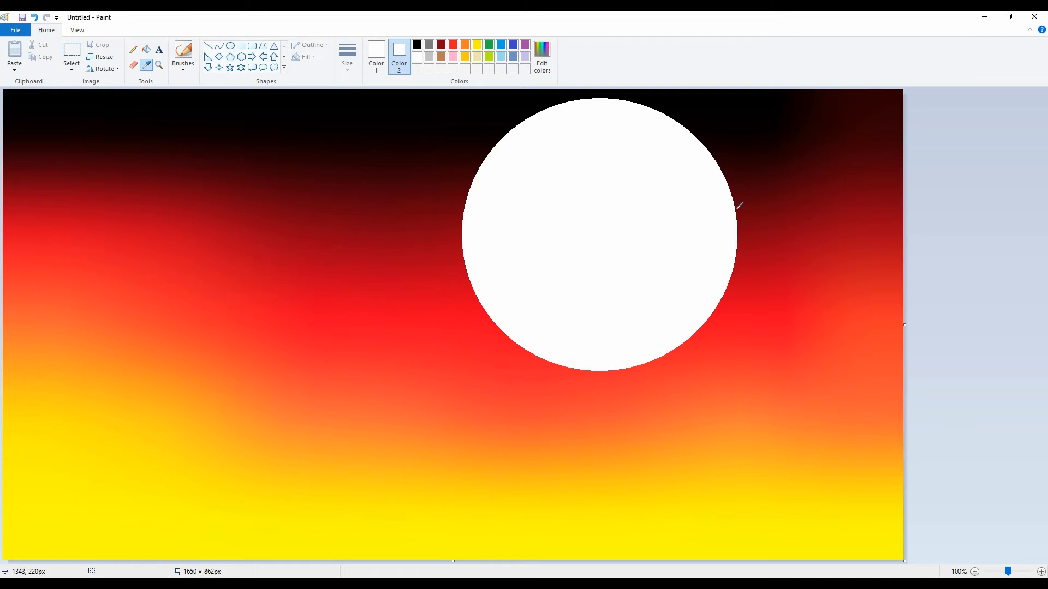
pyautogui.click(739, 210)
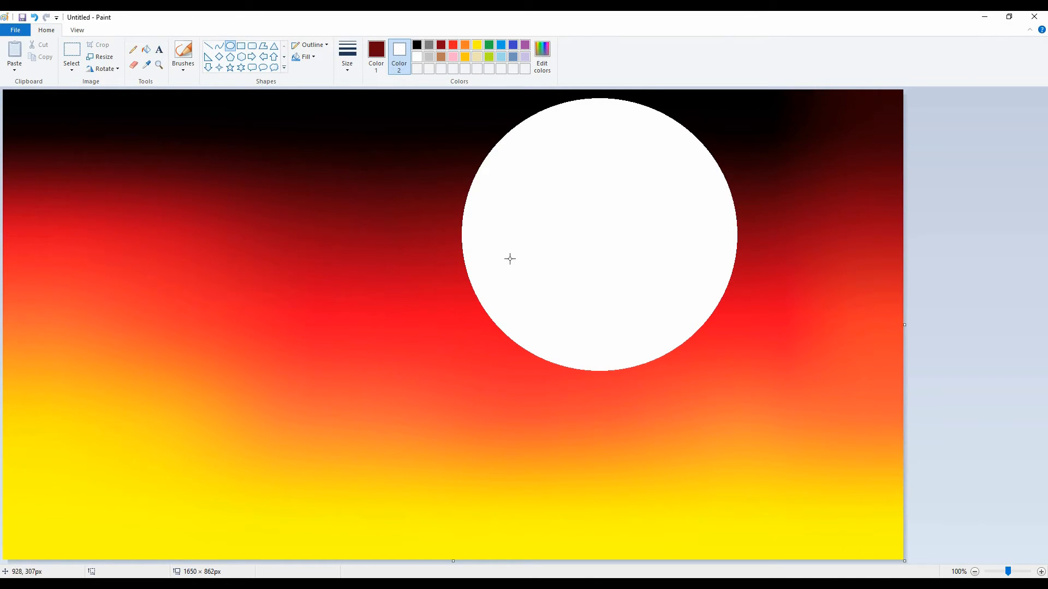
pyautogui.moveTo(524, 309); pyautogui.dragTo(755, 71)
pyautogui.moveTo(689, 153); pyautogui.dragTo(665, 185)
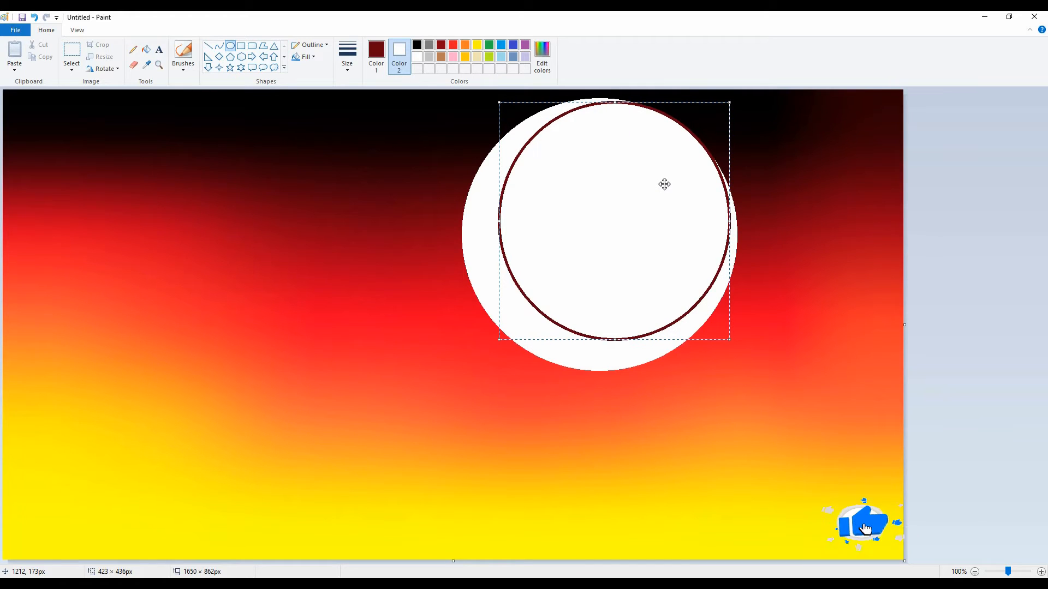
pyautogui.click(147, 65)
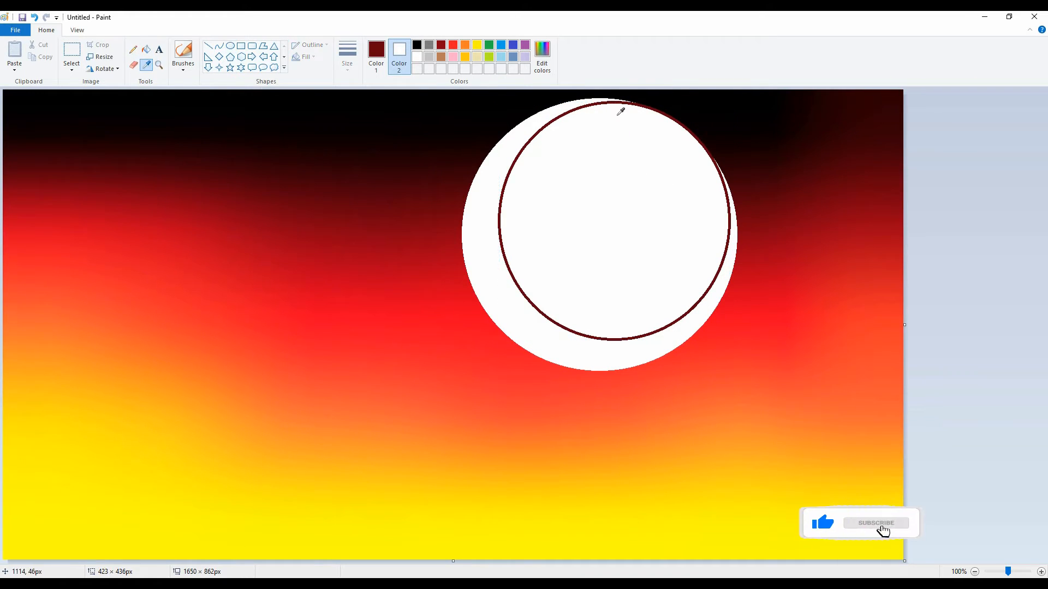
pyautogui.click(666, 106)
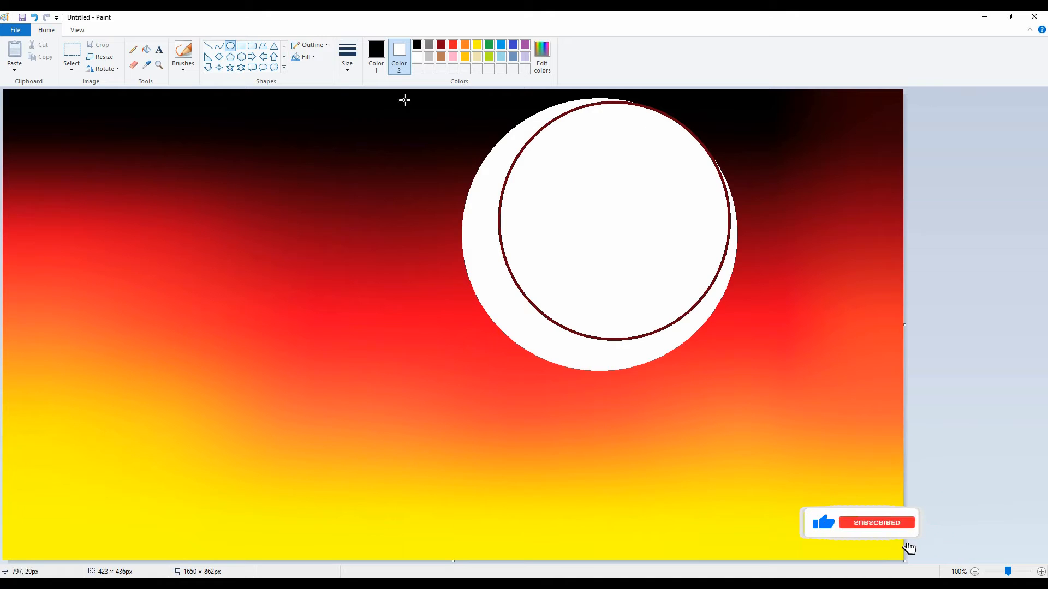
pyautogui.click(146, 65)
pyautogui.click(709, 140)
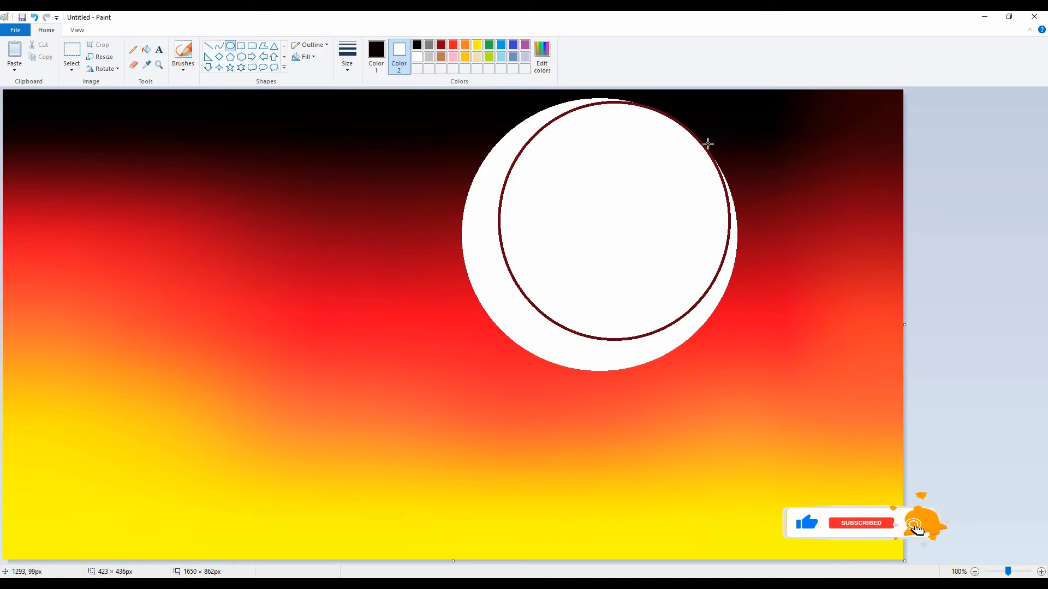
pyautogui.moveTo(510, 275); pyautogui.dragTo(756, 44)
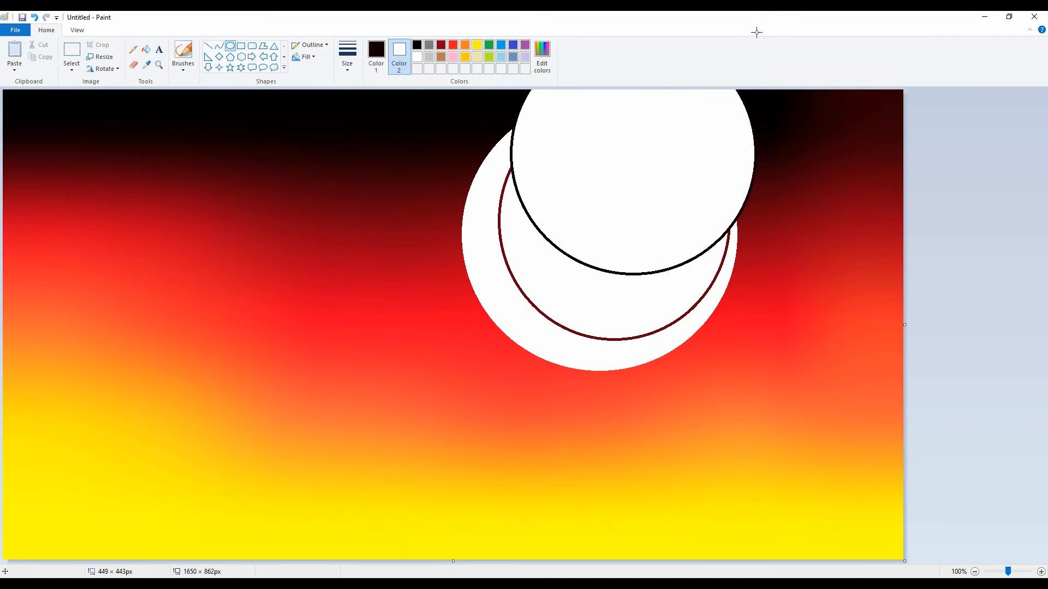
pyautogui.moveTo(697, 136); pyautogui.dragTo(678, 192)
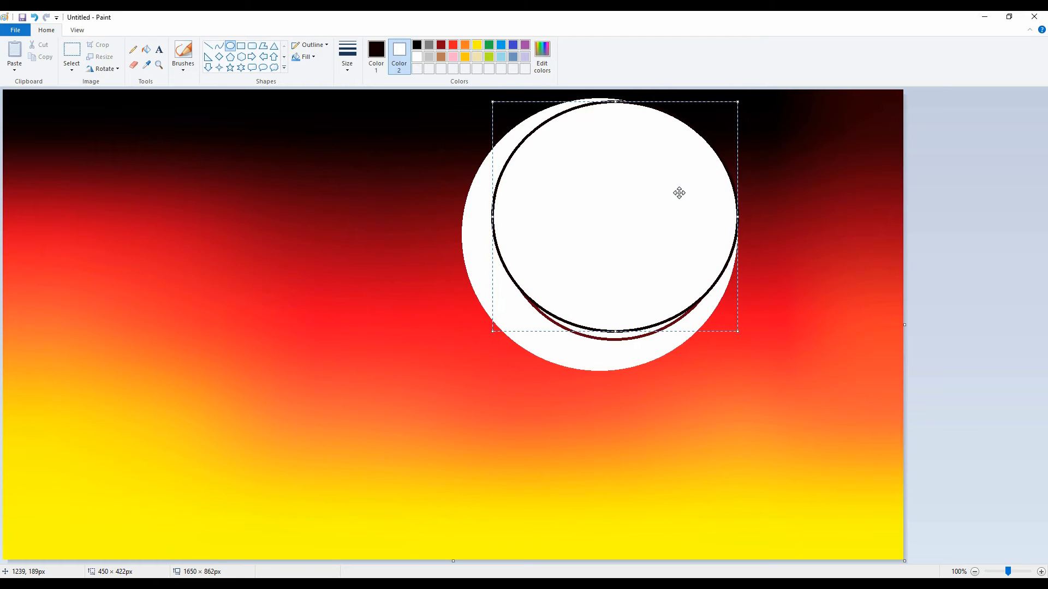
pyautogui.hotkey('ctrl', 'z')
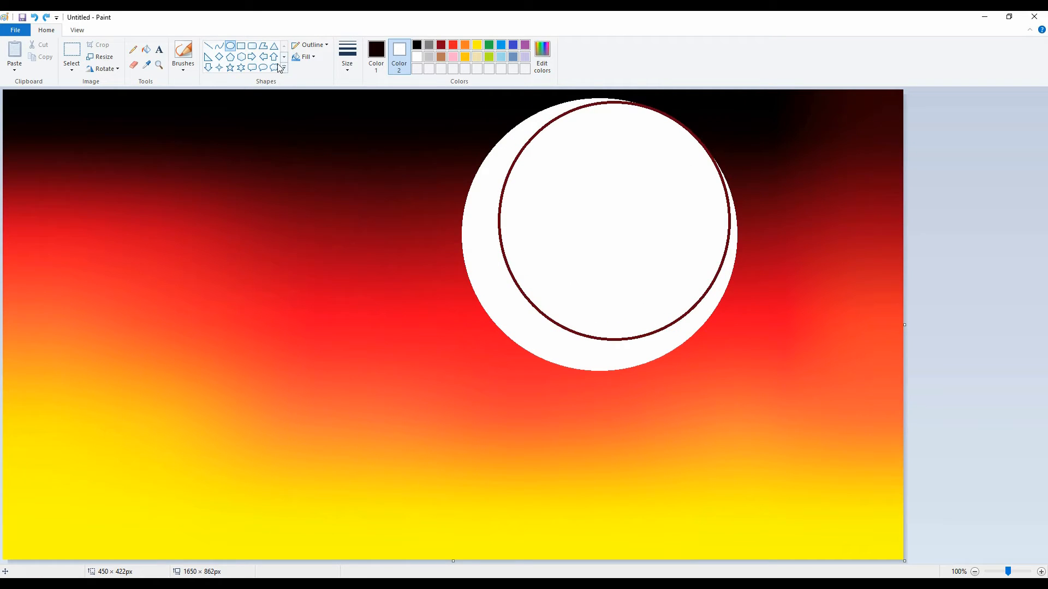
pyautogui.click(134, 50)
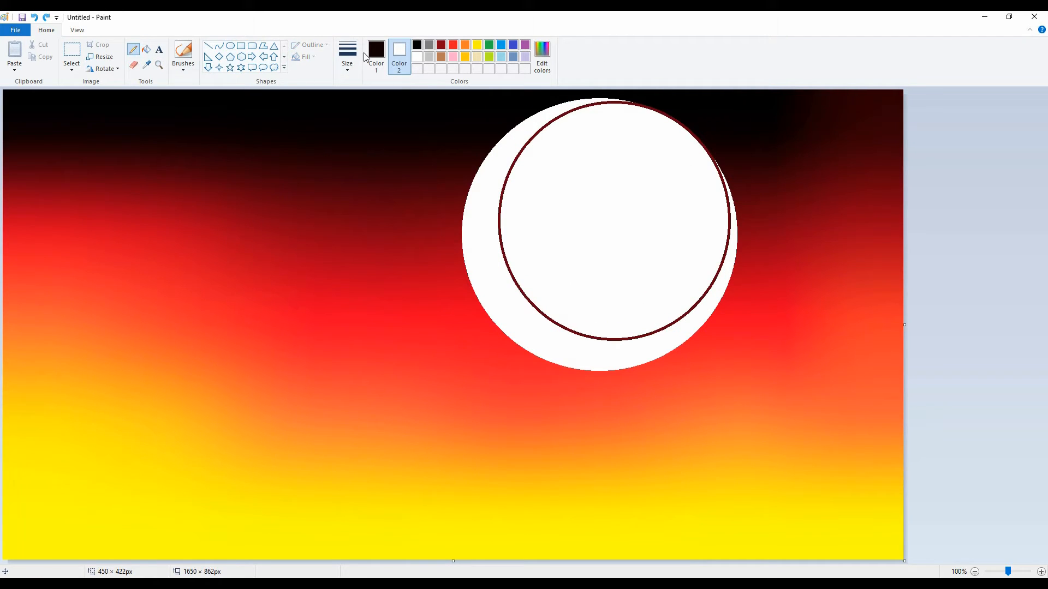
pyautogui.click(734, 170)
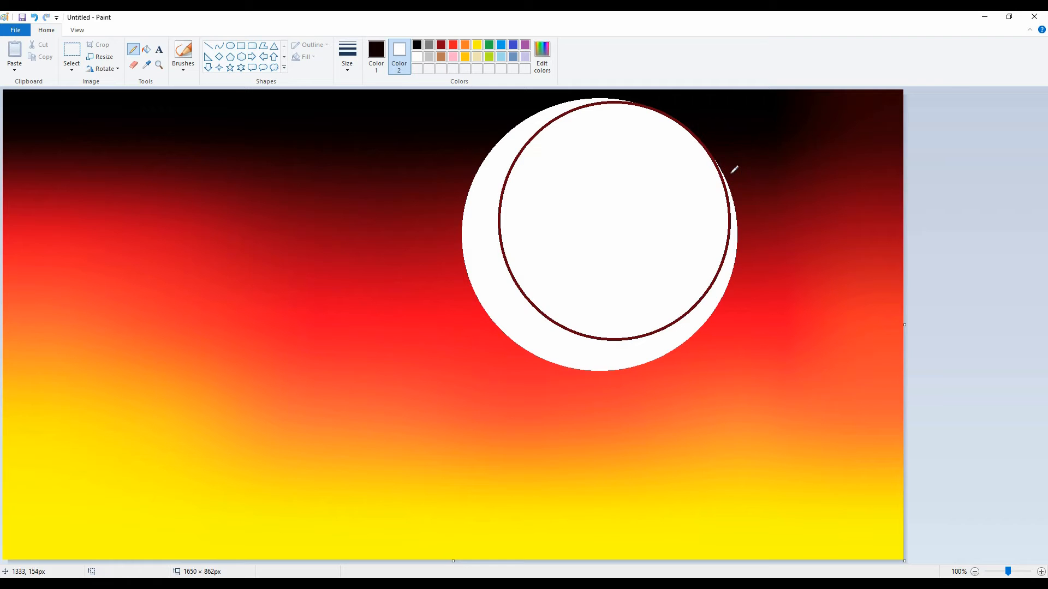
pyautogui.click(146, 51)
pyautogui.click(569, 211)
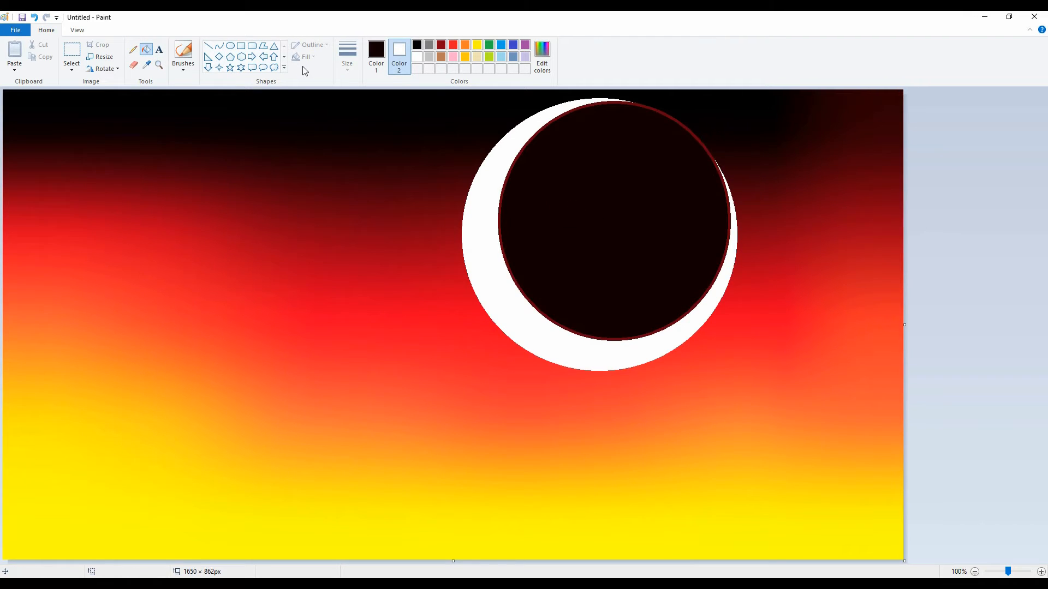
pyautogui.hotkey('ctrl', 'z')
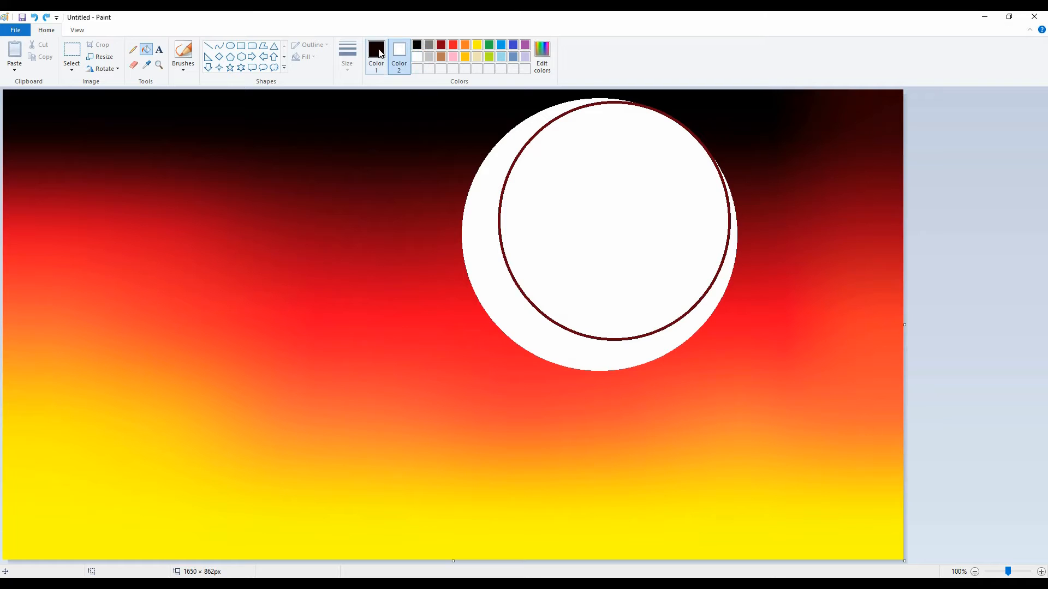
# Step: Sample dark maroon from the sky beside the moon and fill both the inner circle and its outline with it
pyautogui.click(418, 58)
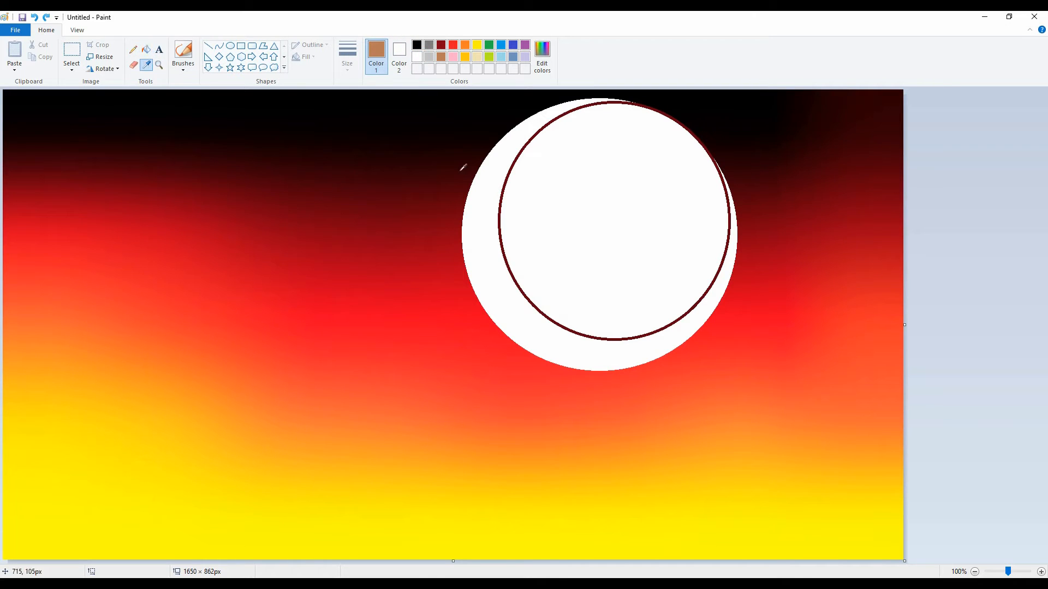
pyautogui.click(733, 175)
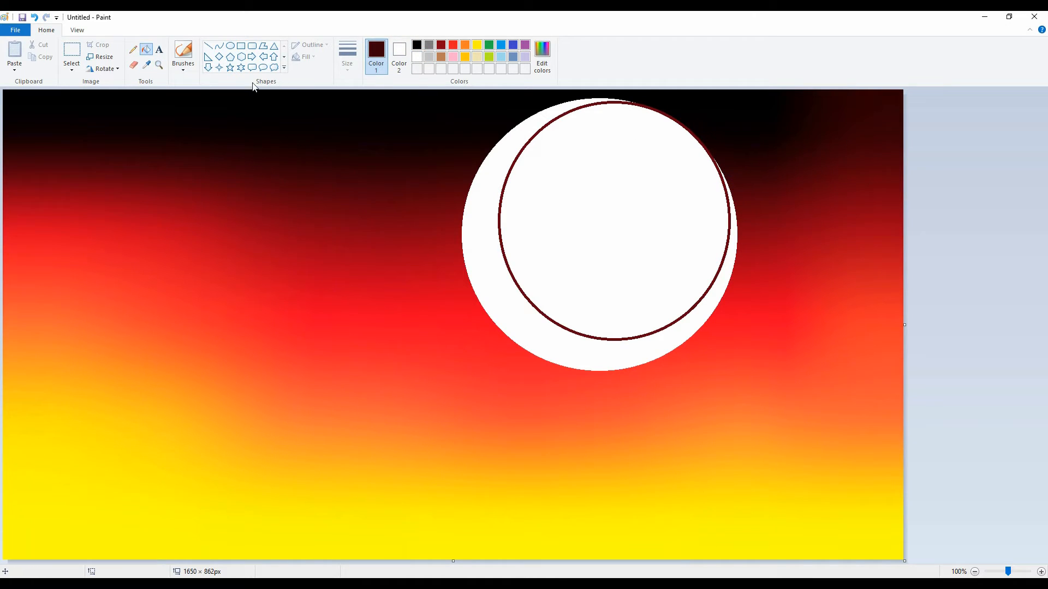
pyautogui.click(642, 224)
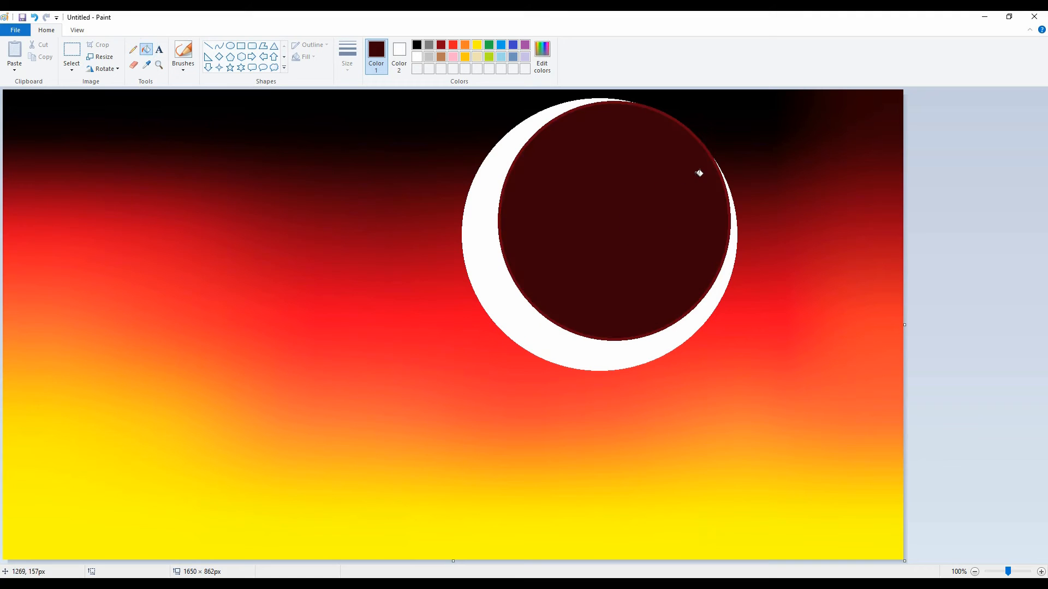
pyautogui.click(695, 135)
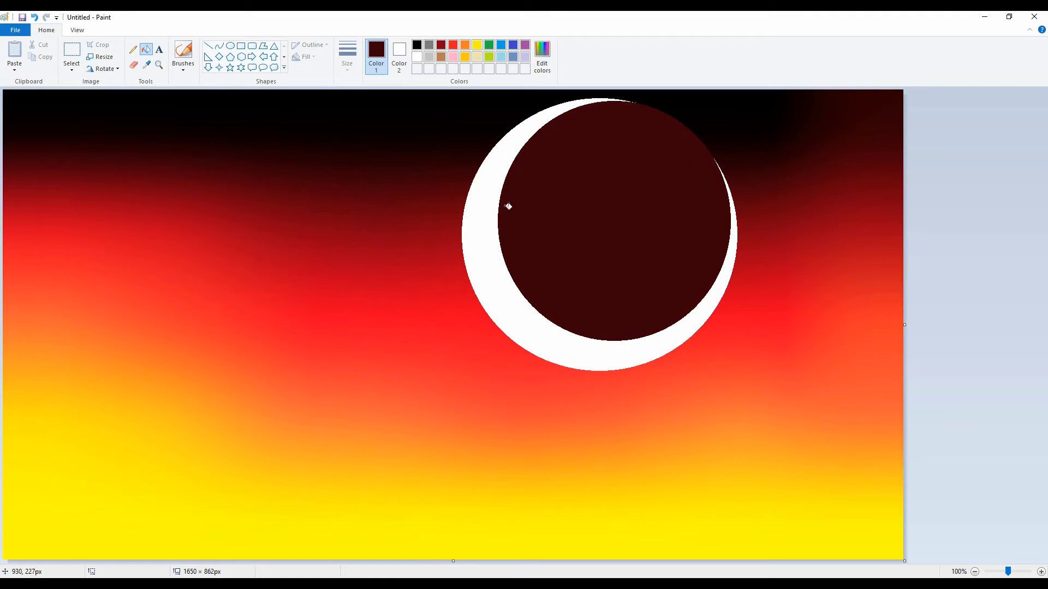
# Step: Airbrush white speckles over the maroon disc from its left and lower edges inward, leaving its upper-right part solid
pyautogui.click(185, 72)
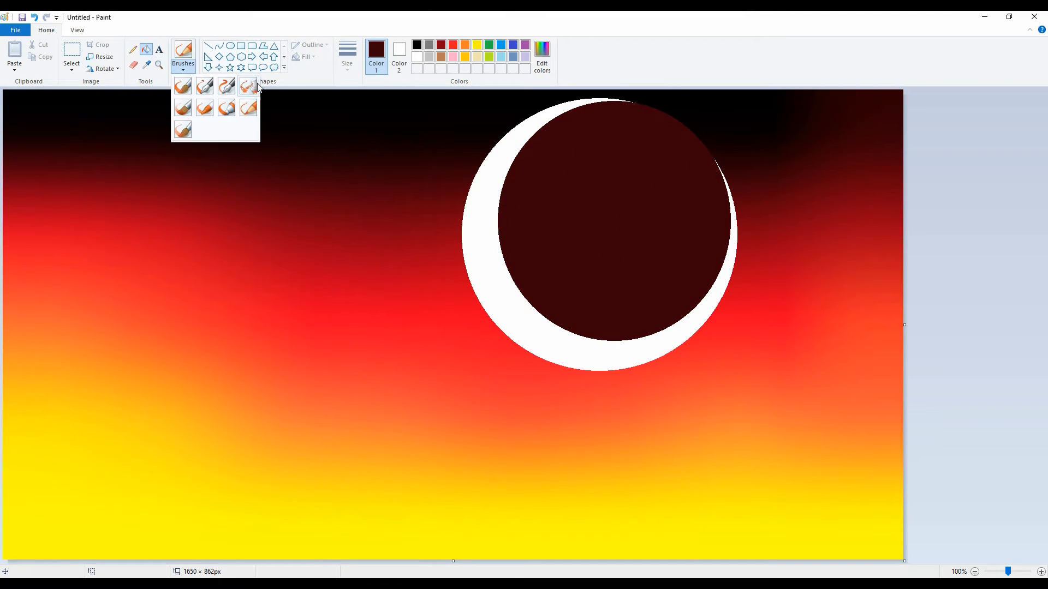
pyautogui.click(250, 87)
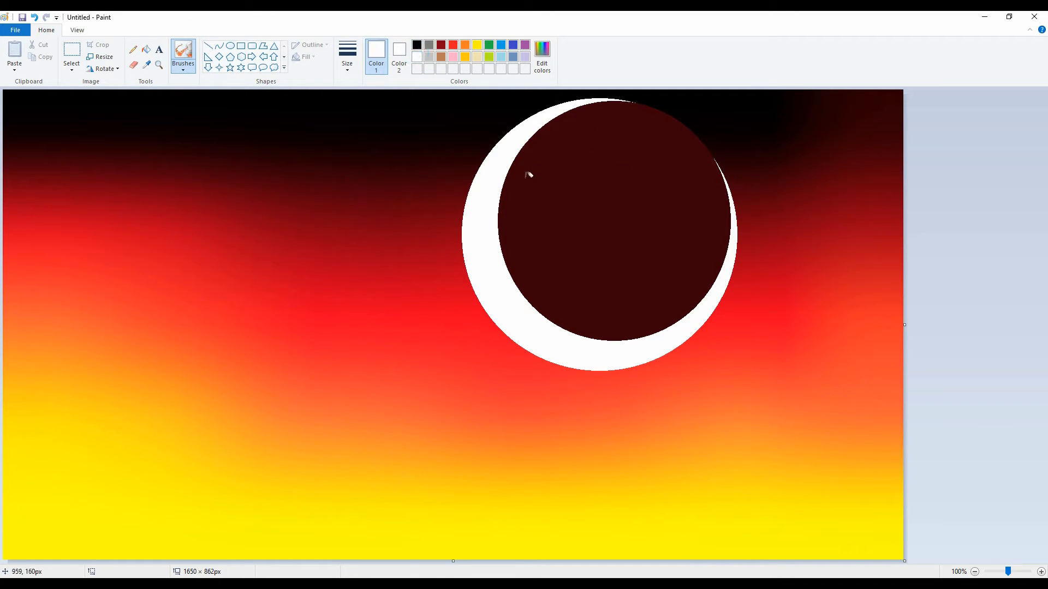
pyautogui.moveTo(528, 174)
pyautogui.mouseDown()
pyautogui.moveTo(514, 202)
pyautogui.moveTo(524, 277)
pyautogui.moveTo(552, 313)
pyautogui.moveTo(625, 335)
pyautogui.mouseUp()
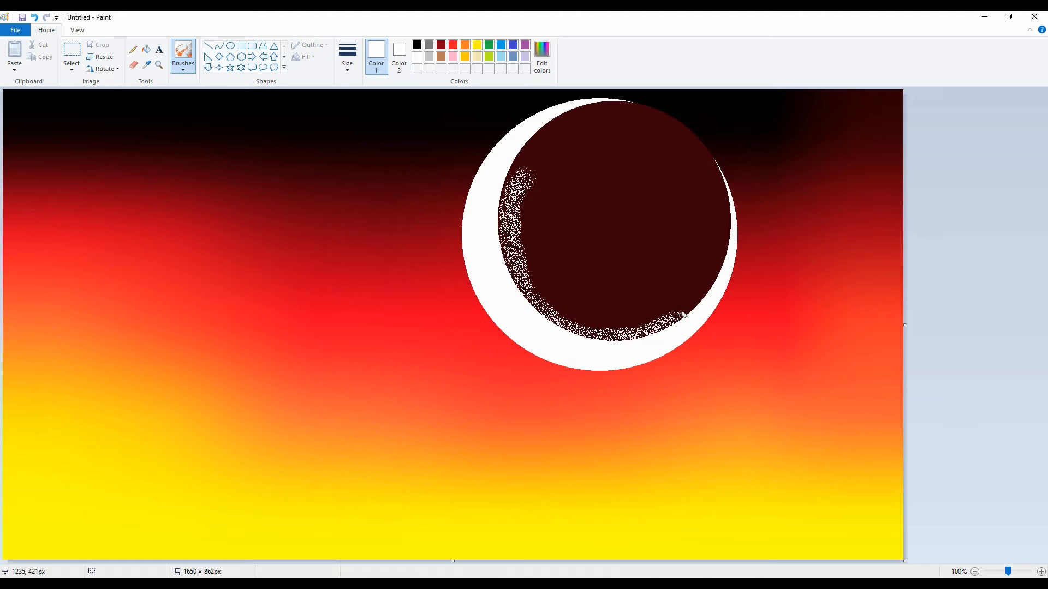
pyautogui.moveTo(684, 316)
pyautogui.mouseDown()
pyautogui.moveTo(719, 234)
pyautogui.moveTo(511, 273)
pyautogui.moveTo(539, 146)
pyautogui.moveTo(513, 229)
pyautogui.mouseUp()
pyautogui.moveTo(521, 269)
pyautogui.mouseDown()
pyautogui.moveTo(527, 163)
pyautogui.moveTo(545, 257)
pyautogui.moveTo(609, 311)
pyautogui.moveTo(704, 245)
pyautogui.moveTo(540, 174)
pyautogui.moveTo(660, 286)
pyautogui.moveTo(532, 243)
pyautogui.moveTo(559, 289)
pyautogui.moveTo(608, 328)
pyautogui.moveTo(636, 322)
pyautogui.moveTo(652, 337)
pyautogui.moveTo(655, 301)
pyautogui.moveTo(701, 287)
pyautogui.moveTo(719, 240)
pyautogui.moveTo(670, 271)
pyautogui.moveTo(595, 256)
pyautogui.moveTo(712, 221)
pyautogui.moveTo(679, 253)
pyautogui.moveTo(584, 254)
pyautogui.moveTo(544, 180)
pyautogui.moveTo(546, 145)
pyautogui.moveTo(587, 104)
pyautogui.moveTo(542, 138)
pyautogui.moveTo(597, 103)
pyautogui.moveTo(551, 172)
pyautogui.moveTo(578, 129)
pyautogui.moveTo(562, 159)
pyautogui.moveTo(570, 175)
pyautogui.moveTo(579, 133)
pyautogui.moveTo(568, 174)
pyautogui.moveTo(583, 219)
pyautogui.moveTo(581, 189)
pyautogui.moveTo(597, 219)
pyautogui.moveTo(589, 198)
pyautogui.mouseUp()
pyautogui.hotkey('ctrl', 'z')
pyautogui.moveTo(646, 240)
pyautogui.mouseDown()
pyautogui.moveTo(621, 229)
pyautogui.moveTo(602, 198)
pyautogui.moveTo(637, 224)
pyautogui.moveTo(691, 227)
pyautogui.moveTo(719, 207)
pyautogui.moveTo(725, 179)
pyautogui.moveTo(724, 221)
pyautogui.moveTo(706, 206)
pyautogui.moveTo(675, 227)
pyautogui.moveTo(604, 236)
pyautogui.moveTo(684, 235)
pyautogui.moveTo(626, 244)
pyautogui.moveTo(567, 177)
pyautogui.moveTo(665, 256)
pyautogui.moveTo(553, 188)
pyautogui.moveTo(621, 269)
pyautogui.moveTo(568, 197)
pyautogui.moveTo(544, 199)
pyautogui.moveTo(696, 252)
pyautogui.moveTo(646, 274)
pyautogui.moveTo(665, 274)
pyautogui.moveTo(666, 291)
pyautogui.moveTo(699, 259)
pyautogui.moveTo(657, 295)
pyautogui.moveTo(619, 306)
pyautogui.moveTo(576, 289)
pyautogui.moveTo(569, 227)
pyautogui.moveTo(588, 286)
pyautogui.moveTo(530, 213)
pyautogui.moveTo(579, 314)
pyautogui.moveTo(649, 314)
pyautogui.moveTo(606, 305)
pyautogui.moveTo(589, 267)
pyautogui.moveTo(520, 223)
pyautogui.moveTo(504, 266)
pyautogui.mouseUp()
pyautogui.moveTo(511, 171); pyautogui.dragTo(566, 116)
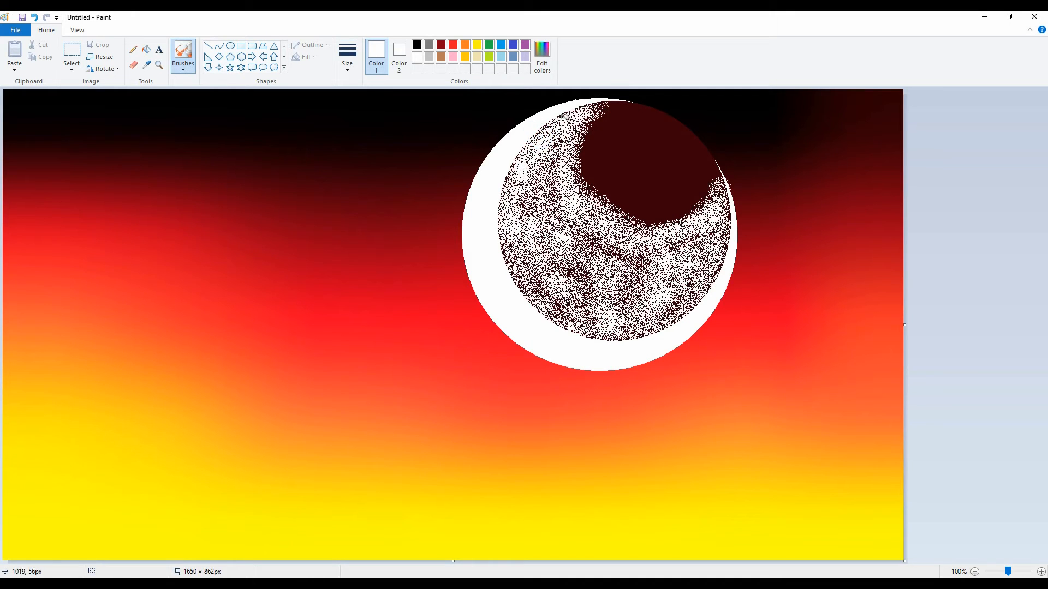
pyautogui.moveTo(529, 153)
pyautogui.mouseDown()
pyautogui.moveTo(506, 241)
pyautogui.moveTo(532, 298)
pyautogui.moveTo(563, 329)
pyautogui.mouseUp()
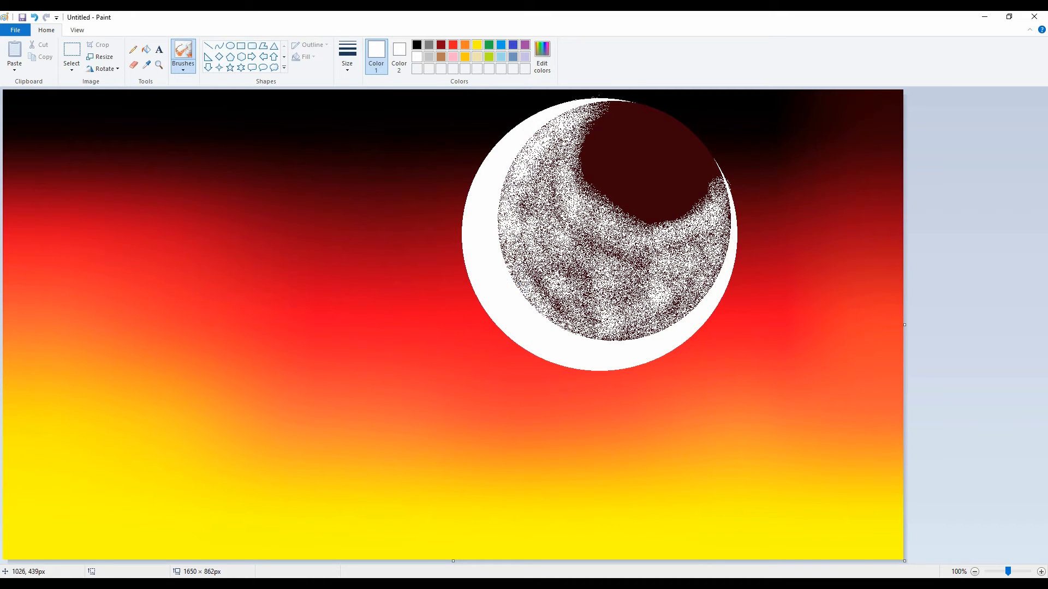
pyautogui.moveTo(635, 339)
pyautogui.mouseDown()
pyautogui.moveTo(682, 314)
pyautogui.moveTo(729, 212)
pyautogui.moveTo(652, 328)
pyautogui.mouseUp()
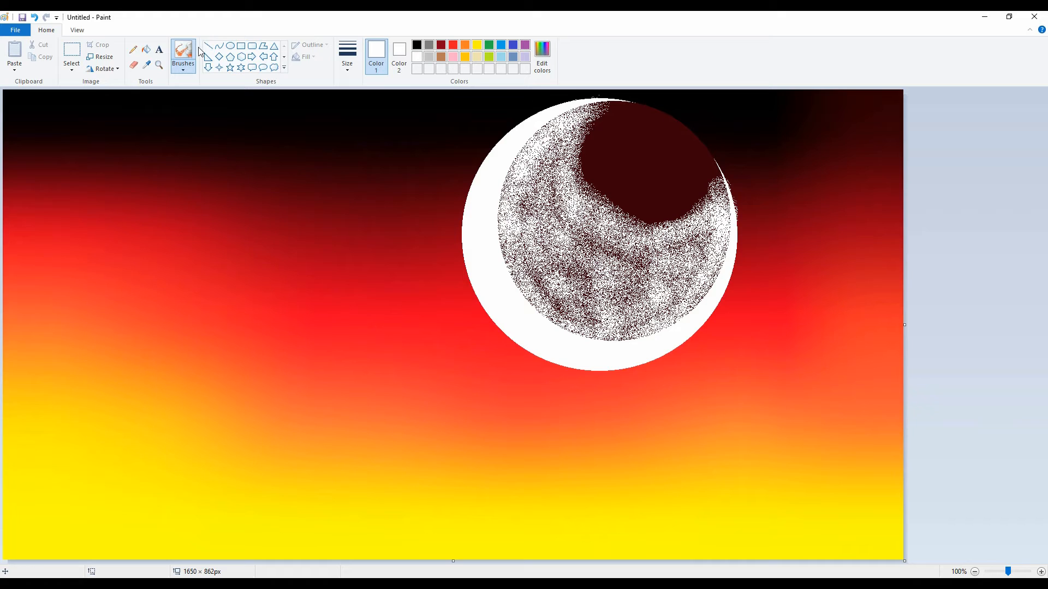
# Step: Sample the disc's maroon and airbrush it around the solid dark area to blend it into the white speckles
pyautogui.click(133, 49)
pyautogui.click(146, 64)
pyautogui.click(609, 117)
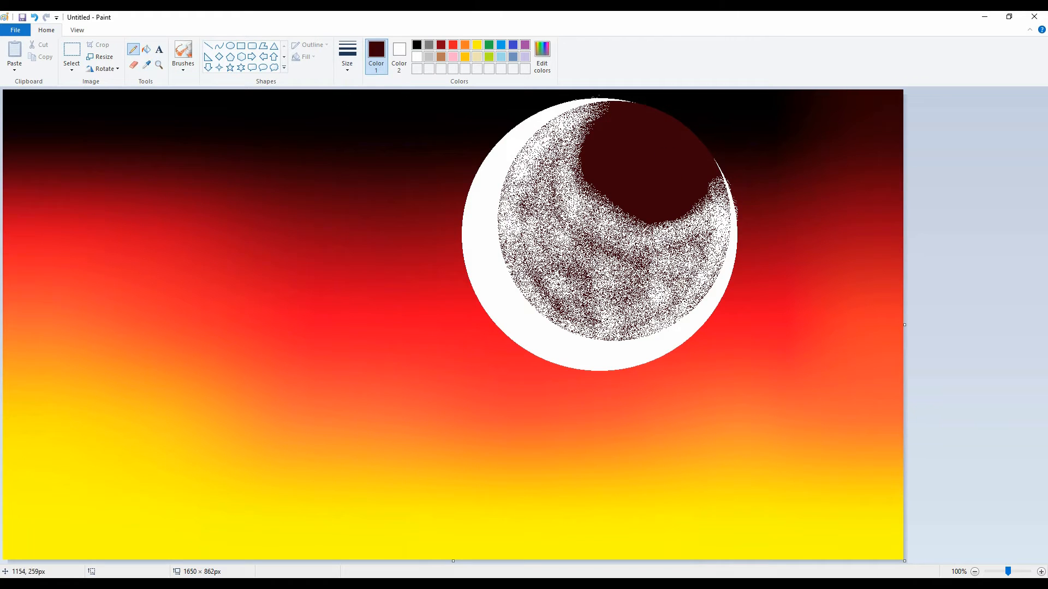
pyautogui.click(183, 68)
pyautogui.click(238, 83)
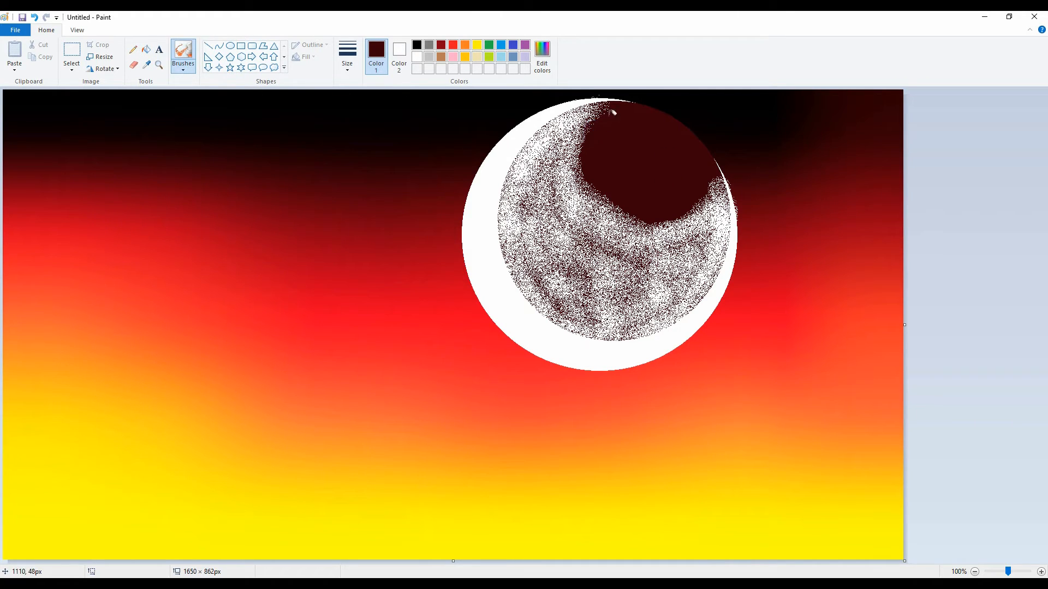
pyautogui.moveTo(588, 170); pyautogui.dragTo(635, 214)
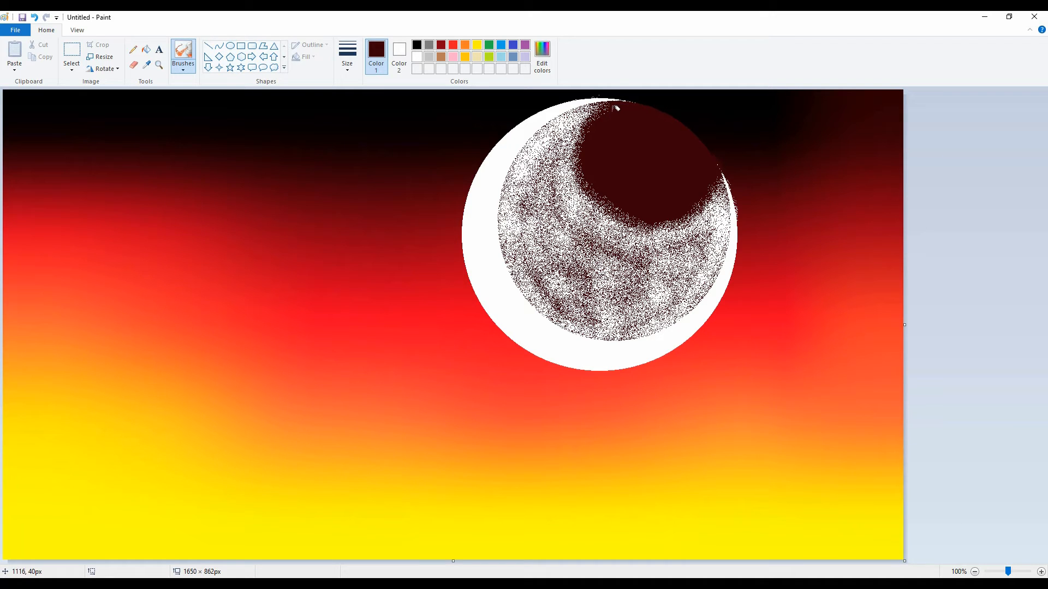
pyautogui.moveTo(590, 158)
pyautogui.mouseDown()
pyautogui.moveTo(608, 221)
pyautogui.moveTo(676, 231)
pyautogui.moveTo(700, 216)
pyautogui.moveTo(686, 217)
pyautogui.mouseUp()
pyautogui.moveTo(572, 135)
pyautogui.mouseDown()
pyautogui.moveTo(571, 191)
pyautogui.moveTo(585, 210)
pyautogui.moveTo(663, 233)
pyautogui.moveTo(713, 212)
pyautogui.moveTo(640, 263)
pyautogui.moveTo(605, 253)
pyautogui.moveTo(631, 245)
pyautogui.moveTo(578, 218)
pyautogui.moveTo(561, 193)
pyautogui.moveTo(560, 155)
pyautogui.moveTo(587, 118)
pyautogui.moveTo(567, 140)
pyautogui.moveTo(558, 179)
pyautogui.moveTo(587, 223)
pyautogui.moveTo(610, 246)
pyautogui.moveTo(675, 257)
pyautogui.moveTo(657, 264)
pyautogui.moveTo(715, 230)
pyautogui.mouseUp()
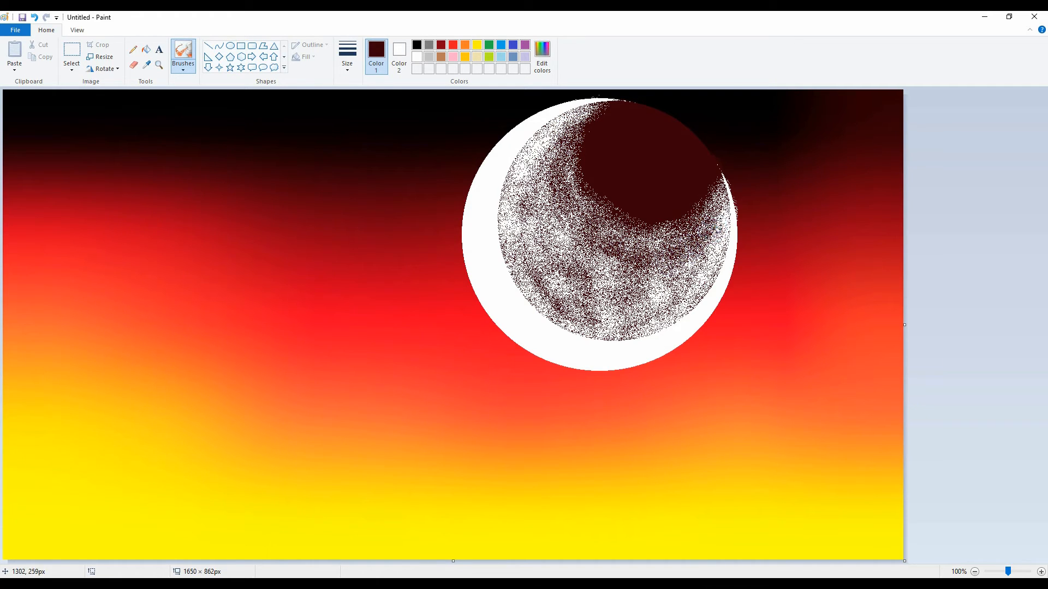
pyautogui.moveTo(686, 271)
pyautogui.mouseDown()
pyautogui.moveTo(638, 282)
pyautogui.moveTo(586, 254)
pyautogui.moveTo(552, 221)
pyautogui.moveTo(550, 158)
pyautogui.moveTo(555, 210)
pyautogui.mouseUp()
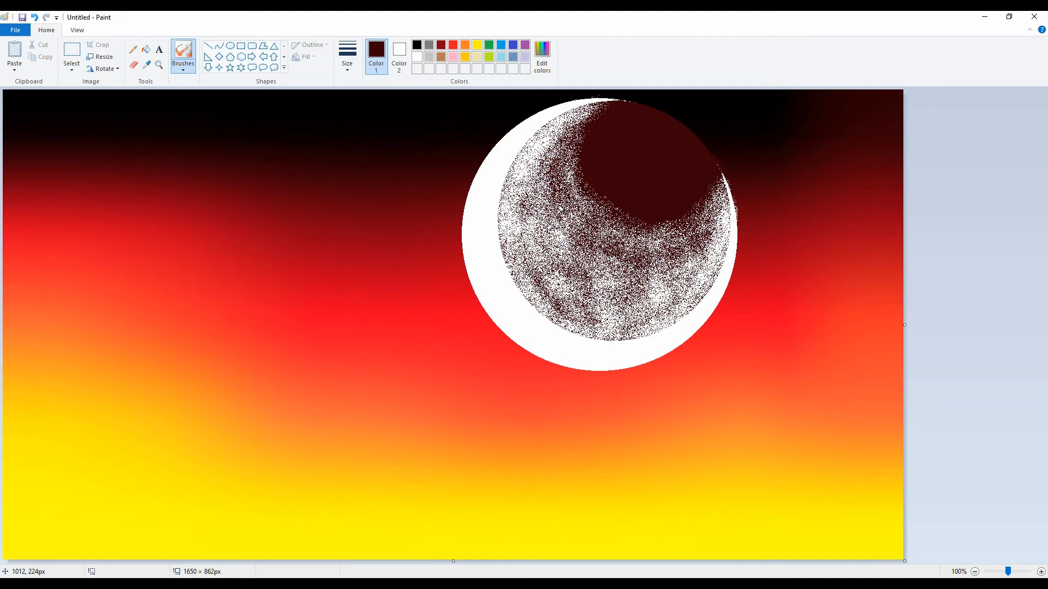
pyautogui.moveTo(553, 158)
pyautogui.mouseDown()
pyautogui.moveTo(582, 183)
pyautogui.moveTo(575, 187)
pyautogui.moveTo(566, 152)
pyautogui.moveTo(573, 193)
pyautogui.moveTo(608, 227)
pyautogui.moveTo(644, 240)
pyautogui.moveTo(695, 217)
pyautogui.moveTo(715, 194)
pyautogui.moveTo(704, 222)
pyautogui.moveTo(650, 241)
pyautogui.moveTo(576, 211)
pyautogui.moveTo(562, 152)
pyautogui.moveTo(568, 117)
pyautogui.moveTo(588, 110)
pyautogui.moveTo(562, 128)
pyautogui.moveTo(543, 169)
pyautogui.moveTo(570, 221)
pyautogui.moveTo(615, 251)
pyautogui.moveTo(681, 243)
pyautogui.moveTo(712, 218)
pyautogui.moveTo(713, 199)
pyautogui.moveTo(645, 223)
pyautogui.mouseUp()
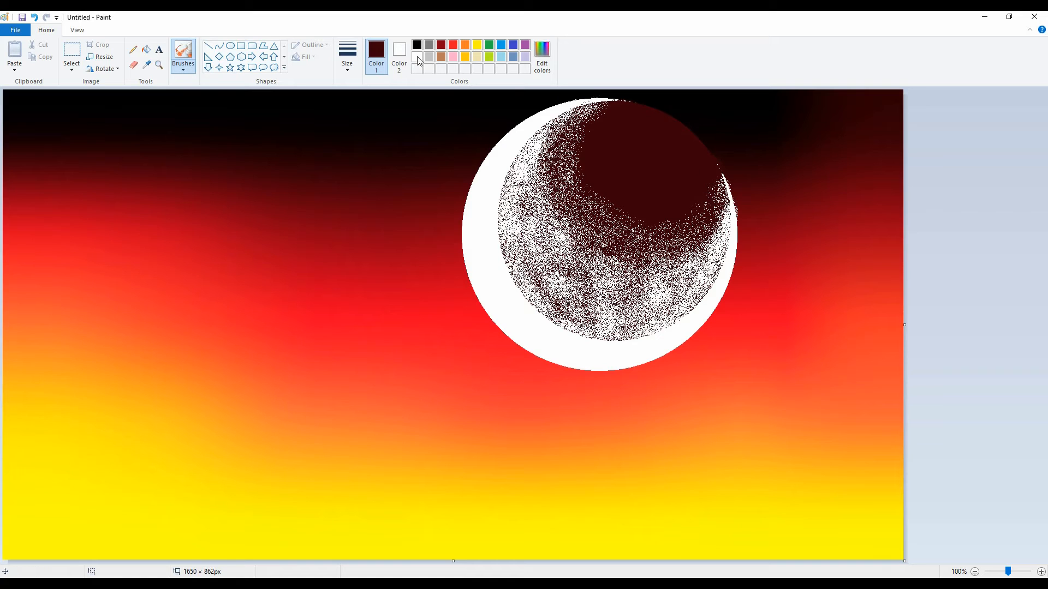
# Step: Draw a white circle about 212 pixels across over the upper-right edge of the speckled moon
pyautogui.click(231, 46)
pyautogui.click(417, 58)
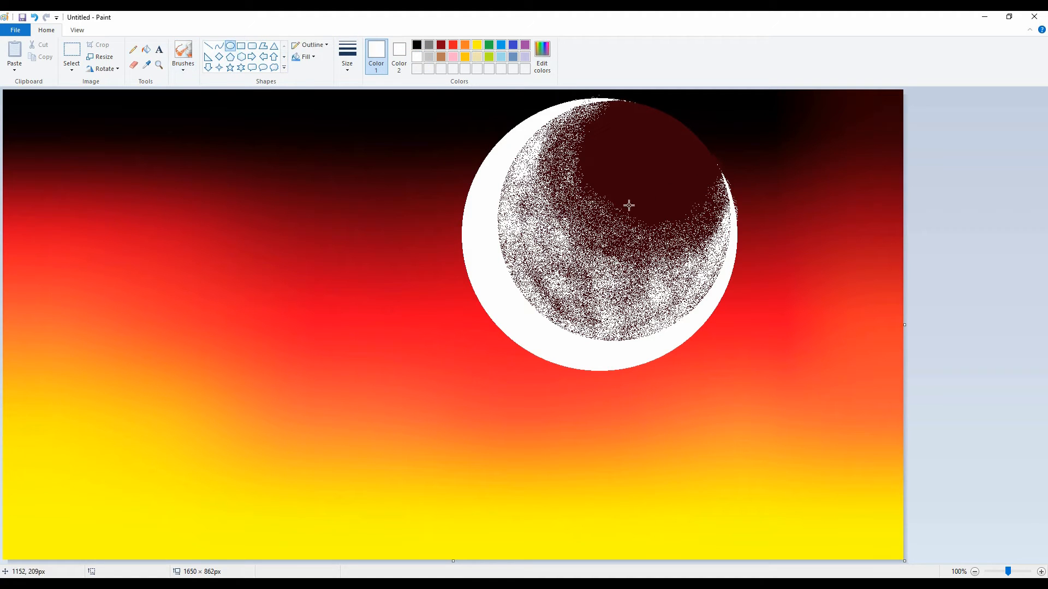
pyautogui.moveTo(629, 205); pyautogui.dragTo(743, 34)
pyautogui.moveTo(702, 130); pyautogui.dragTo(675, 134)
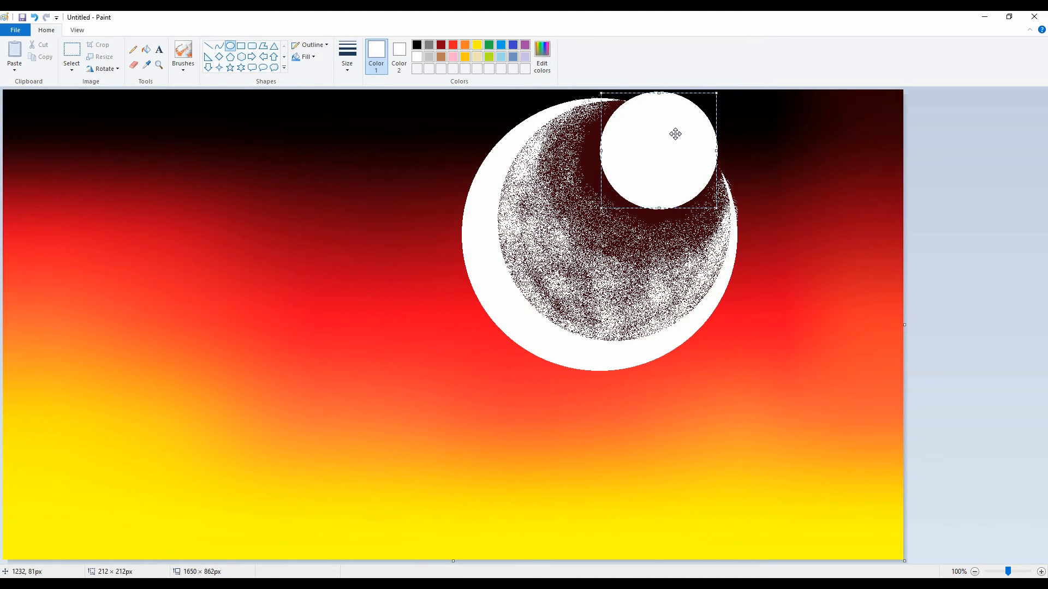
pyautogui.click(912, 117)
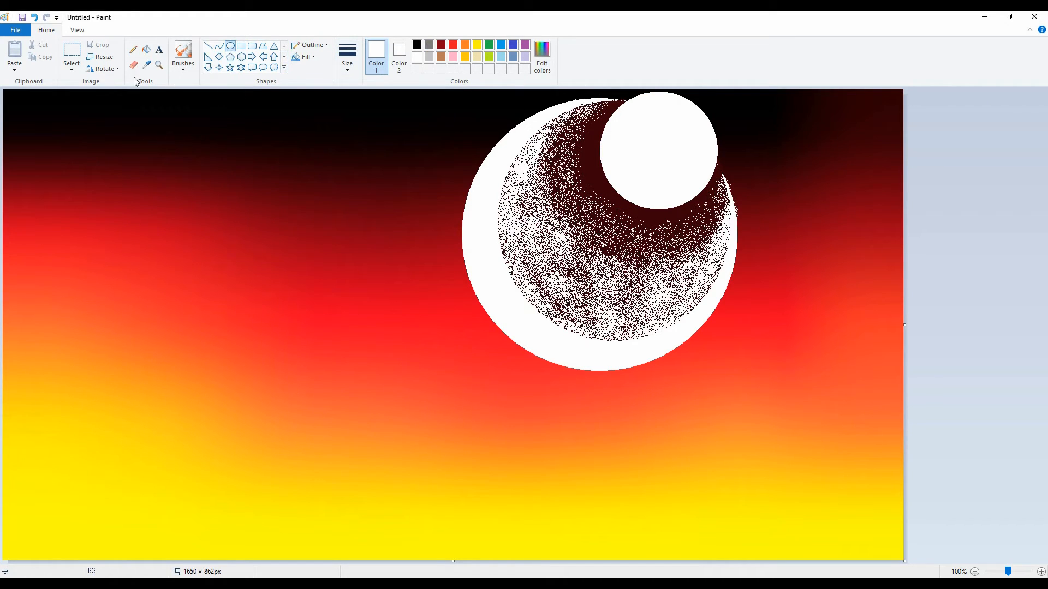
# Step: Sample black from the sky, place a circle about 184 pixels across inside the small white circle, and fill it black to leave a crescent
pyautogui.click(147, 65)
pyautogui.click(703, 100)
pyautogui.moveTo(627, 179); pyautogui.dragTo(727, 79)
pyautogui.moveTo(691, 115); pyautogui.dragTo(679, 130)
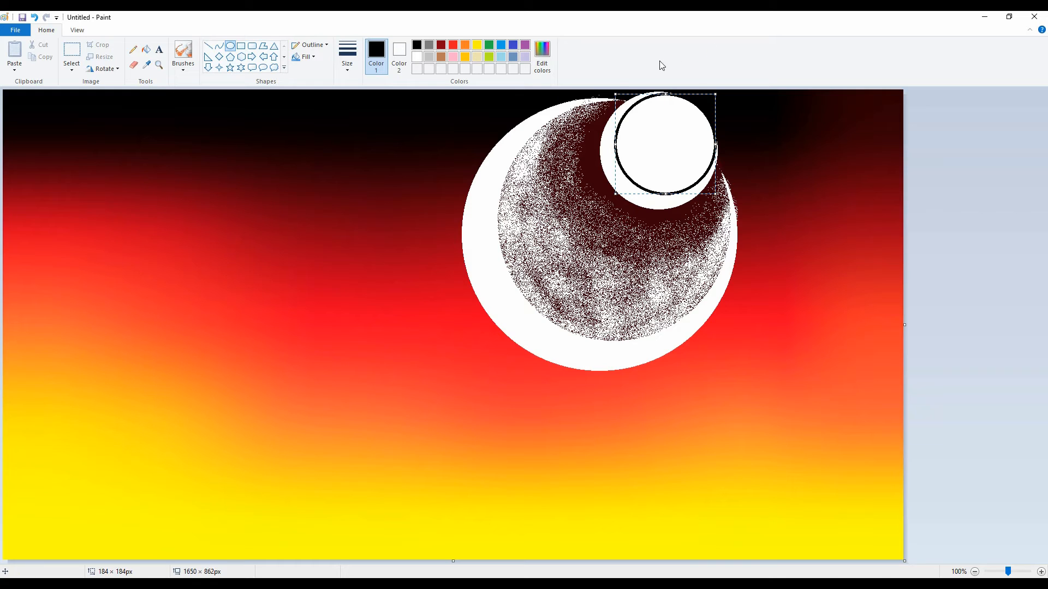
pyautogui.click(148, 54)
pyautogui.click(661, 160)
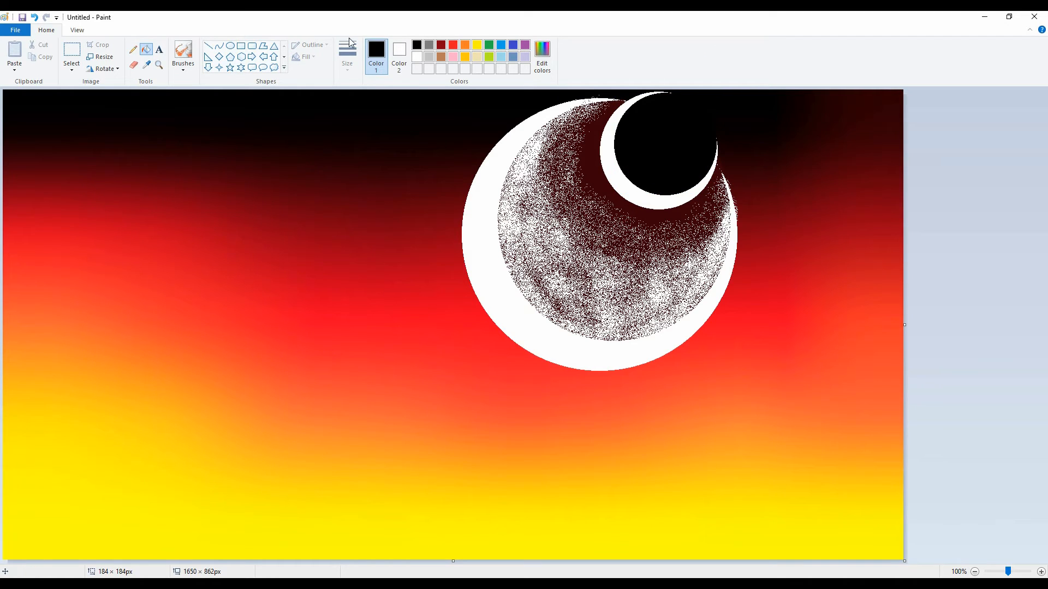
# Step: Airbrush white speckles over the small moon's black disc from its left and lower edges inward, leaving its upper-right part solid
pyautogui.click(183, 71)
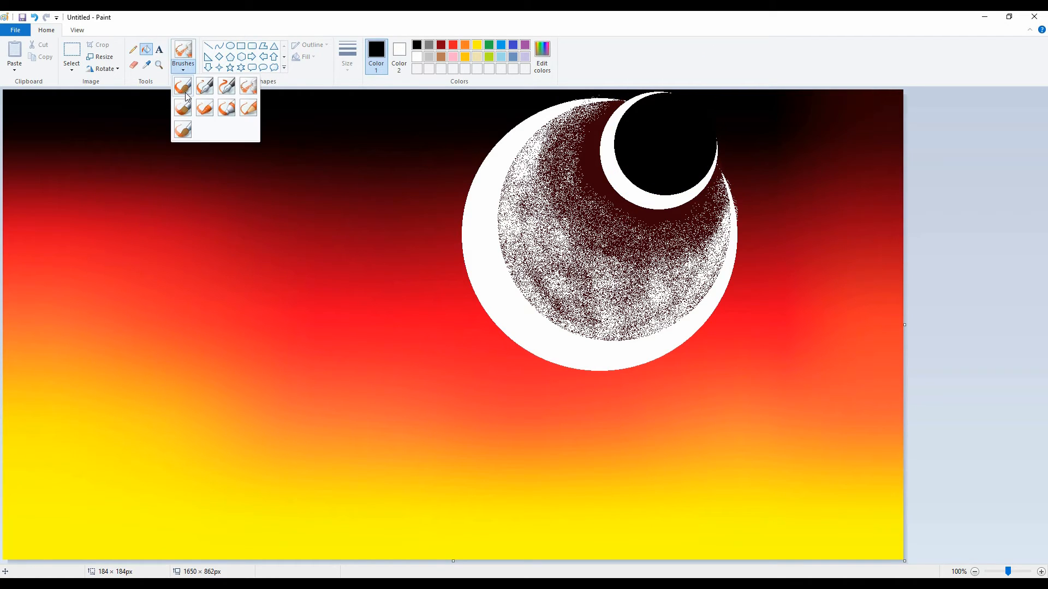
pyautogui.click(248, 87)
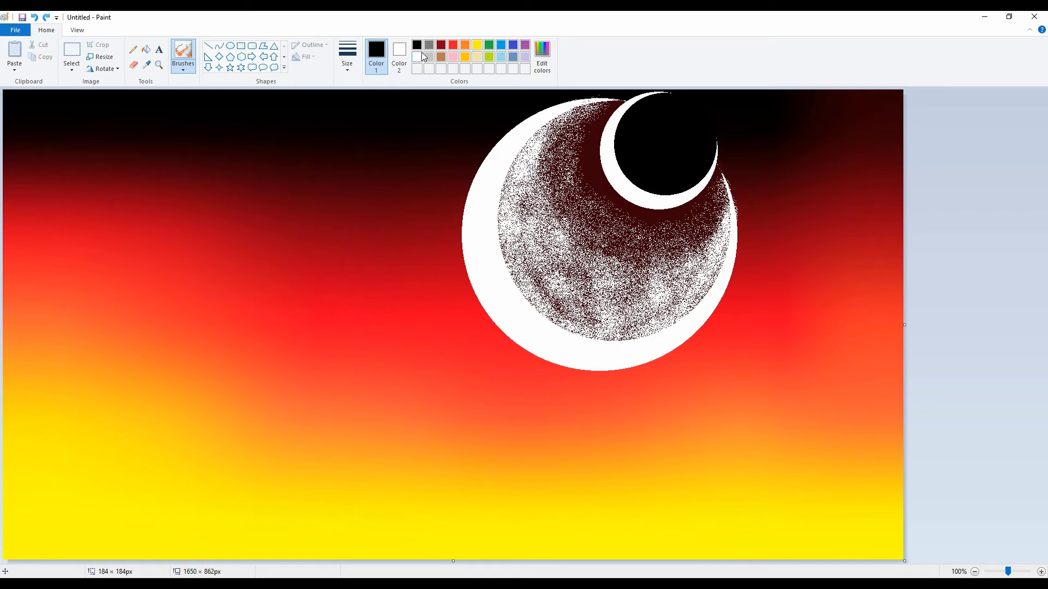
pyautogui.click(421, 56)
pyautogui.moveTo(628, 149)
pyautogui.mouseDown()
pyautogui.moveTo(649, 180)
pyautogui.moveTo(625, 133)
pyautogui.moveTo(640, 108)
pyautogui.moveTo(622, 145)
pyautogui.moveTo(641, 171)
pyautogui.moveTo(661, 176)
pyautogui.moveTo(652, 182)
pyautogui.moveTo(699, 157)
pyautogui.mouseUp()
pyautogui.moveTo(644, 174)
pyautogui.mouseDown()
pyautogui.moveTo(619, 136)
pyautogui.moveTo(637, 111)
pyautogui.moveTo(636, 147)
pyautogui.moveTo(652, 161)
pyautogui.moveTo(683, 161)
pyautogui.moveTo(647, 125)
pyautogui.moveTo(697, 167)
pyautogui.moveTo(671, 191)
pyautogui.moveTo(643, 187)
pyautogui.moveTo(696, 177)
pyautogui.moveTo(642, 122)
pyautogui.mouseUp()
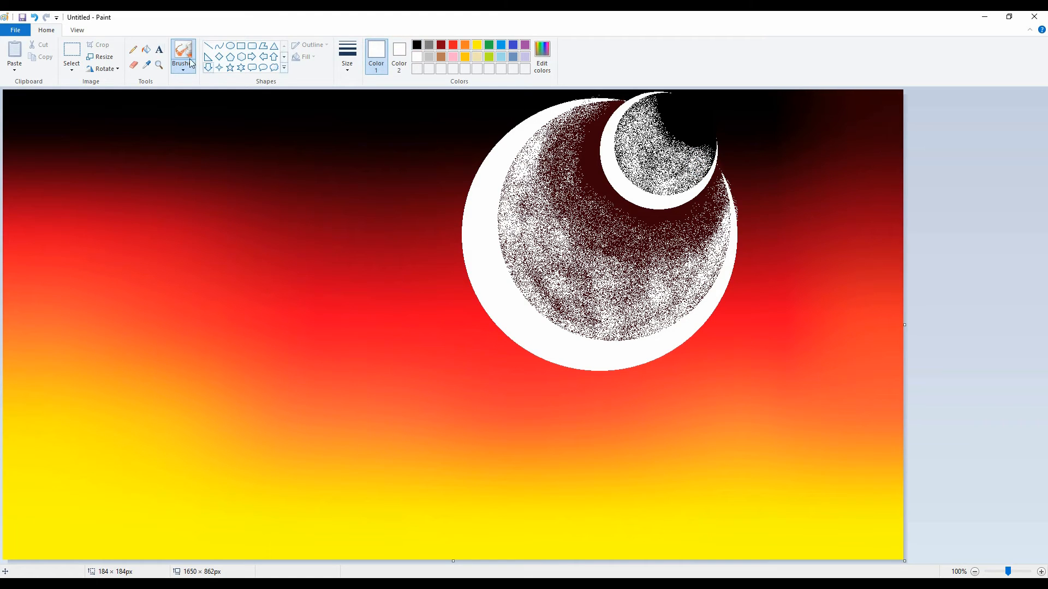
# Step: Sample the small disc's black and airbrush it around the solid dark area to blend it into the white speckles
pyautogui.click(146, 64)
pyautogui.click(673, 119)
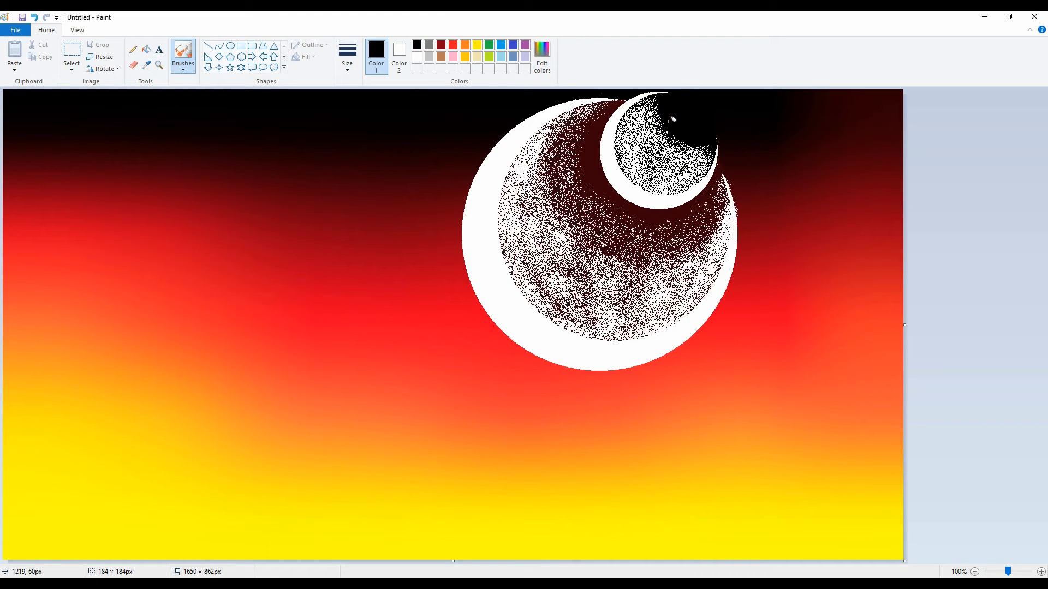
pyautogui.moveTo(663, 106); pyautogui.dragTo(668, 108)
pyautogui.moveTo(705, 138)
pyautogui.mouseDown()
pyautogui.moveTo(682, 148)
pyautogui.moveTo(663, 134)
pyautogui.mouseUp()
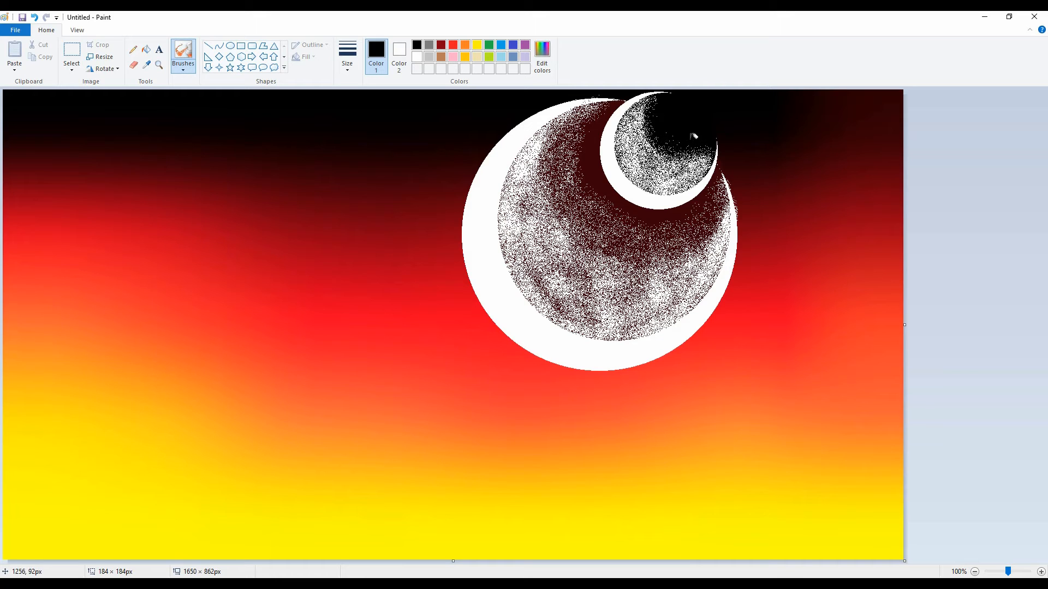
pyautogui.moveTo(666, 137)
pyautogui.mouseDown()
pyautogui.moveTo(645, 112)
pyautogui.moveTo(652, 144)
pyautogui.moveTo(692, 156)
pyautogui.moveTo(682, 171)
pyautogui.moveTo(650, 172)
pyautogui.moveTo(628, 150)
pyautogui.moveTo(637, 121)
pyautogui.mouseUp()
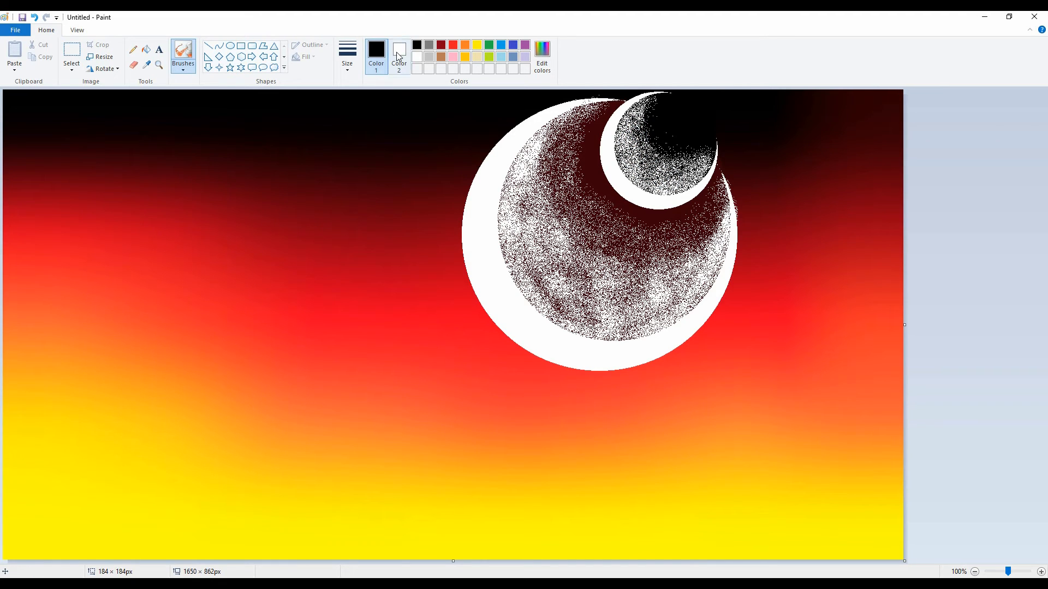
# Step: Draw a jagged mountain-range polygon about 1334 by 108 pixels below the moons, running off the canvas's right edge, and fill it black
pyautogui.click(265, 48)
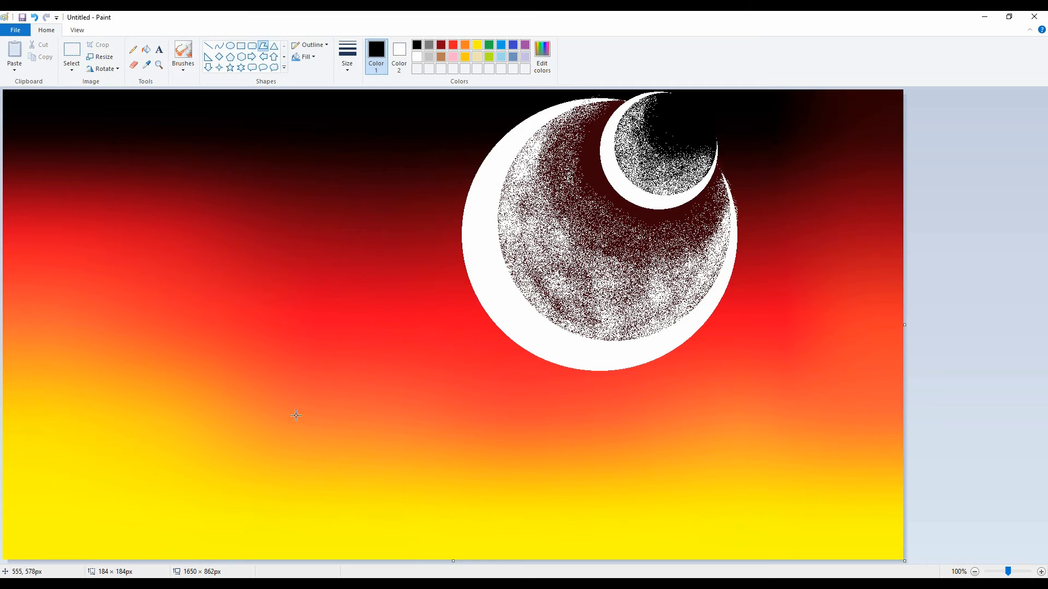
pyautogui.moveTo(330, 395); pyautogui.dragTo(900, 390)
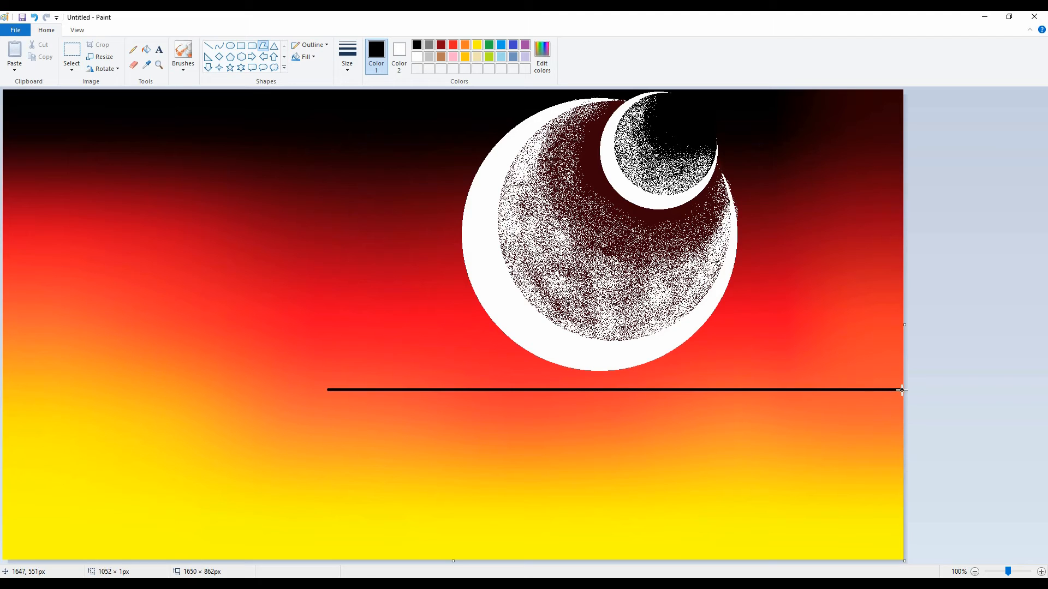
pyautogui.hotkey('ctrl', 'z')
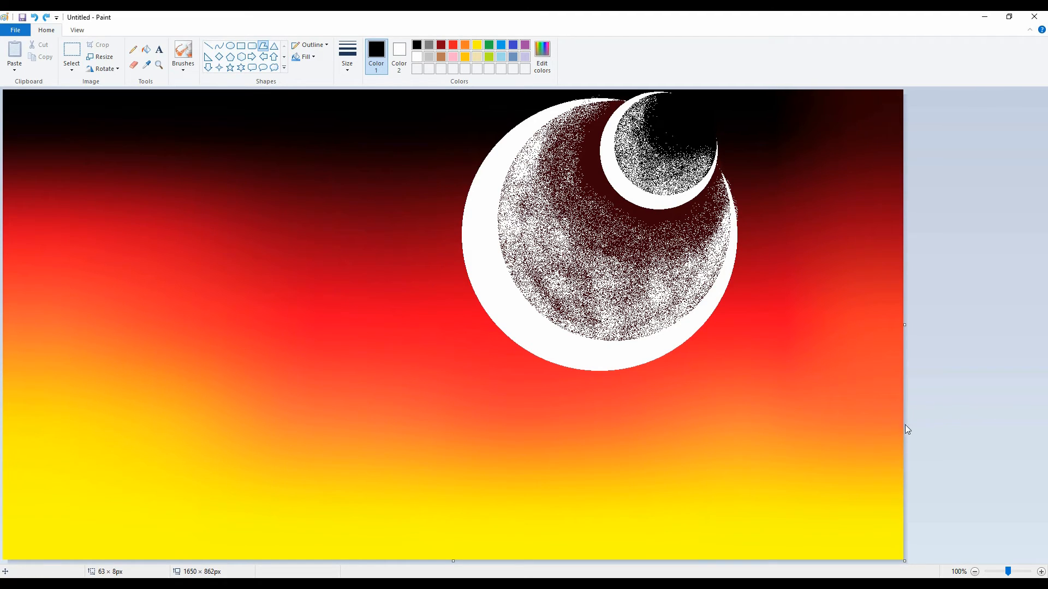
pyautogui.moveTo(903, 426); pyautogui.dragTo(497, 415)
pyautogui.click(550, 388)
pyautogui.moveTo(600, 404); pyautogui.dragTo(626, 413)
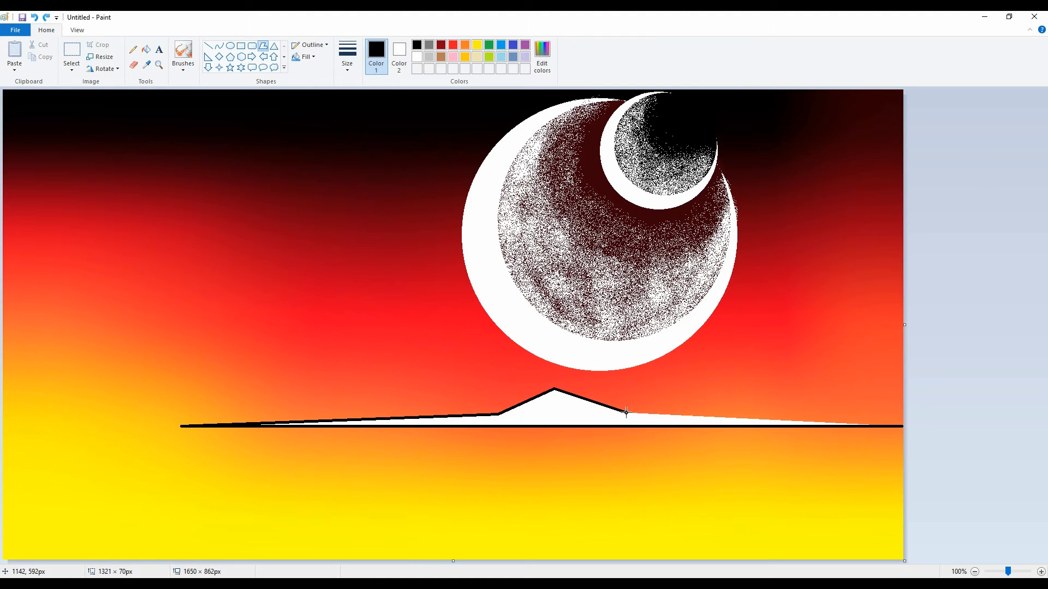
pyautogui.moveTo(682, 386); pyautogui.dragTo(824, 406)
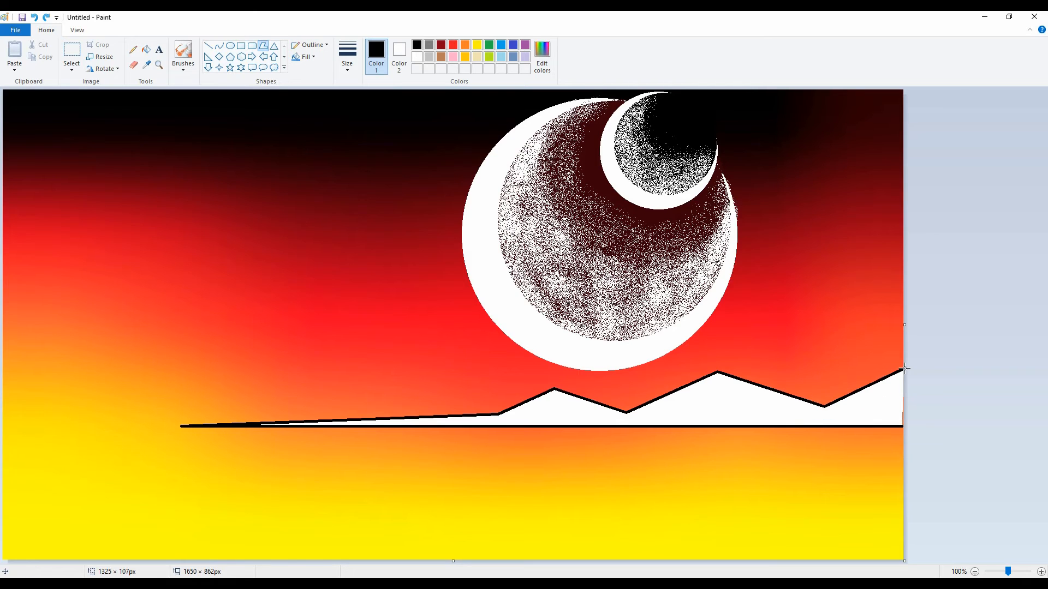
pyautogui.doubleClick(903, 369)
pyautogui.moveTo(901, 398); pyautogui.dragTo(909, 397)
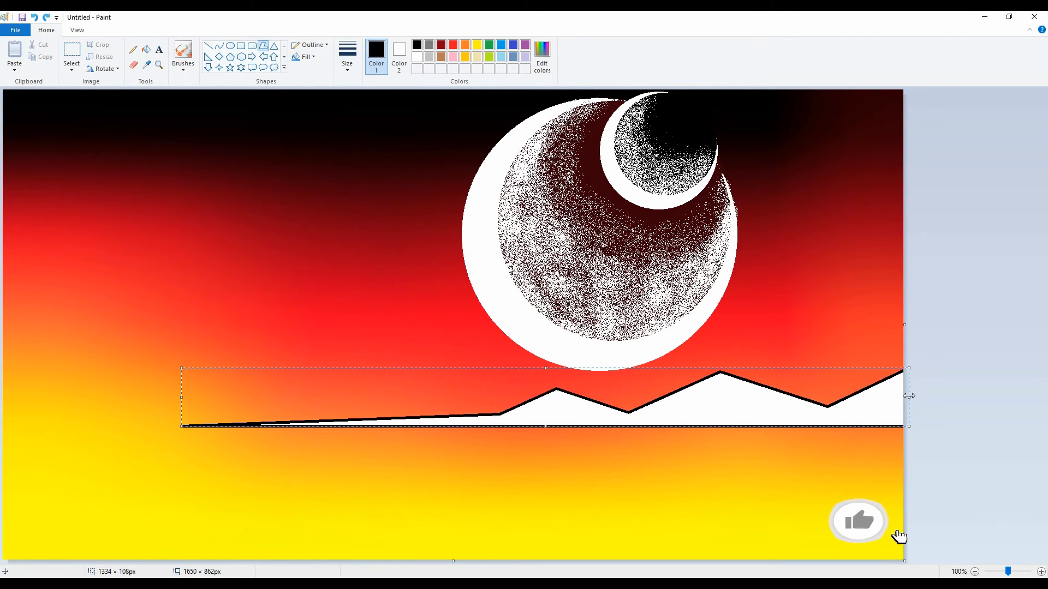
pyautogui.click(991, 339)
pyautogui.click(147, 49)
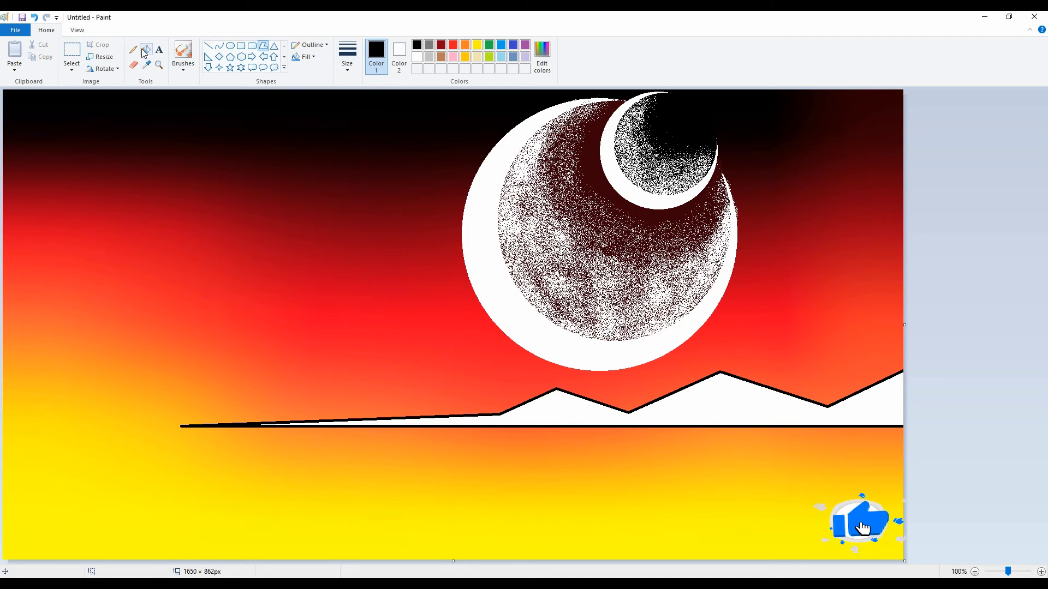
pyautogui.click(758, 407)
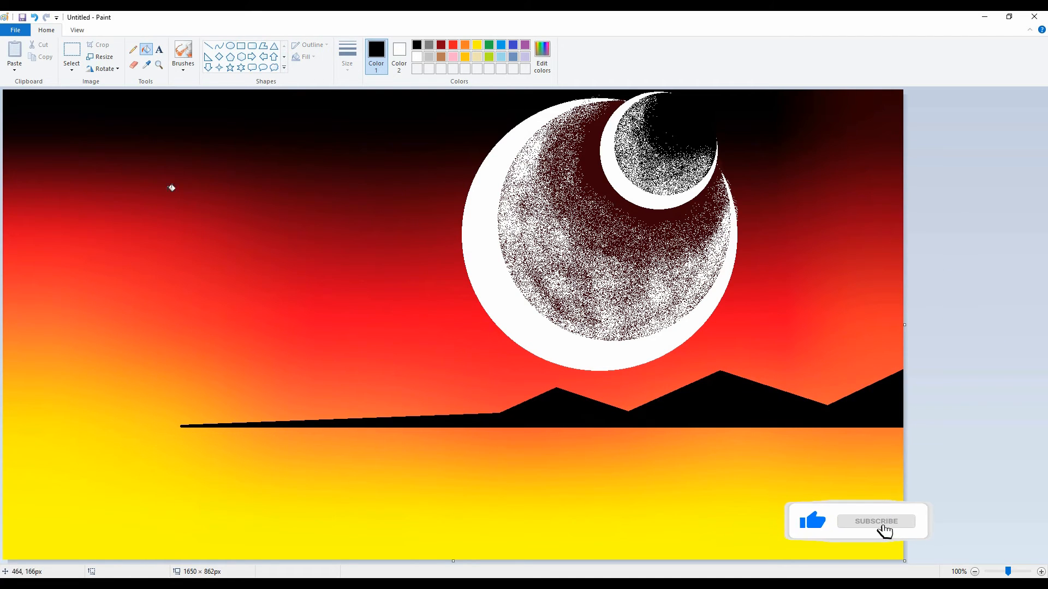
# Step: Dab rounded black brush blobs along the thin shoreline left of the mountains to form a row of bushes
pyautogui.click(183, 64)
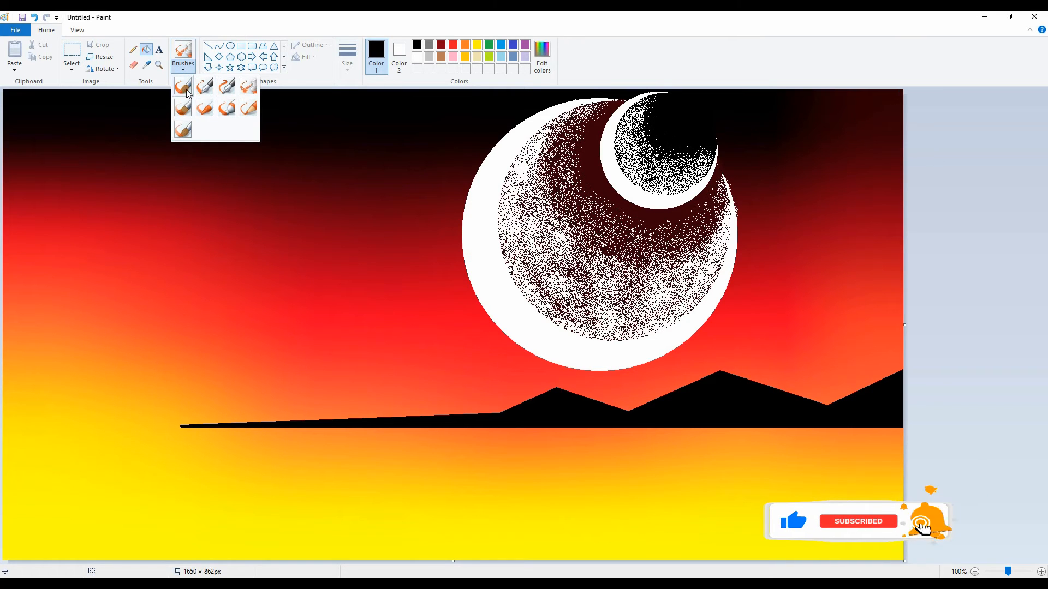
pyautogui.click(188, 131)
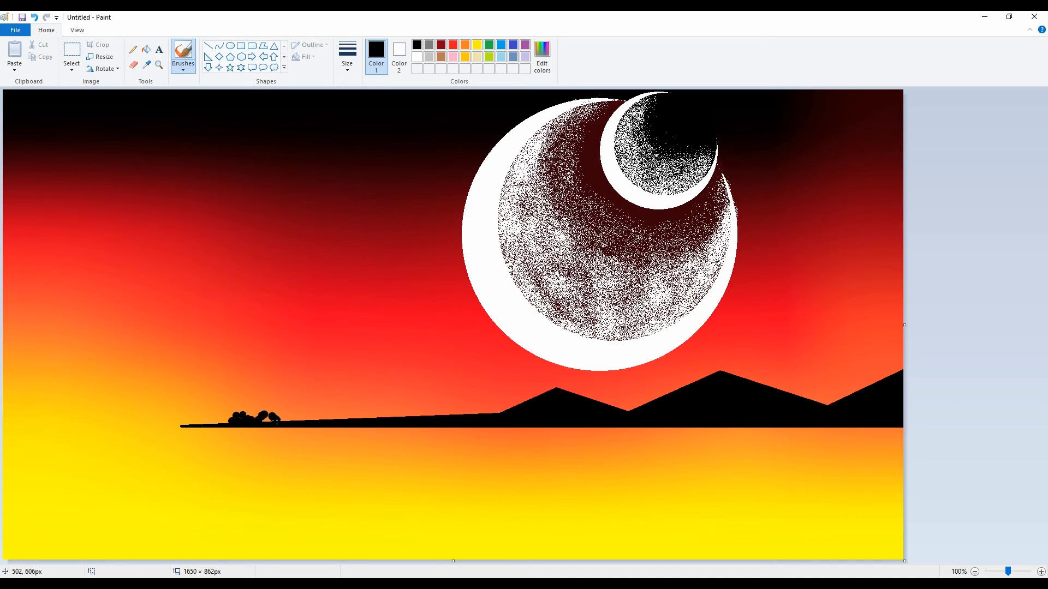
pyautogui.moveTo(262, 420); pyautogui.dragTo(284, 420)
pyautogui.moveTo(295, 415); pyautogui.dragTo(304, 419)
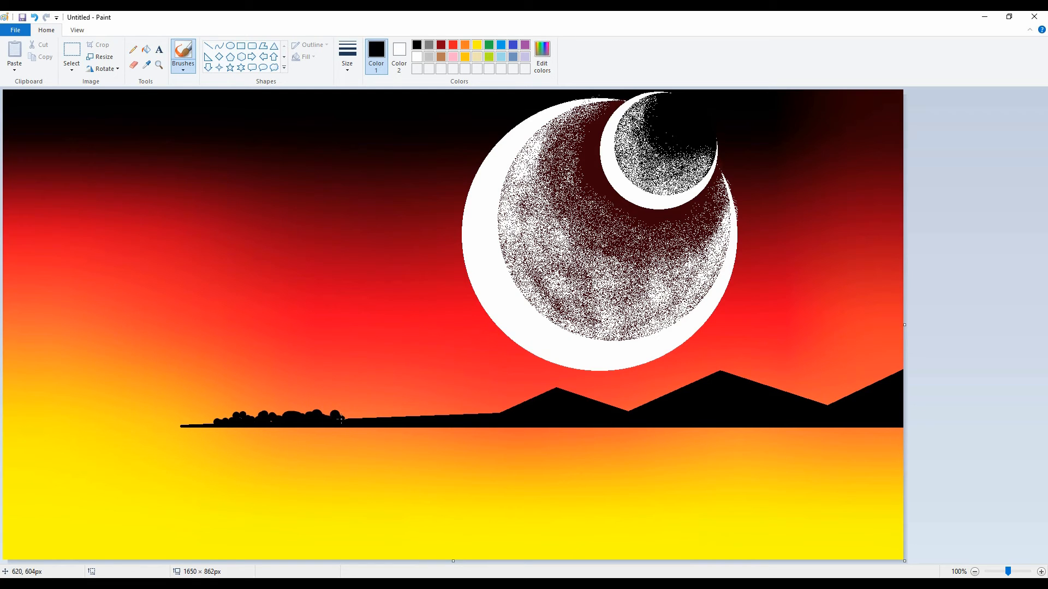
pyautogui.click(361, 418)
pyautogui.click(367, 415)
pyautogui.click(373, 417)
pyautogui.click(379, 417)
pyautogui.click(400, 419)
pyautogui.click(407, 416)
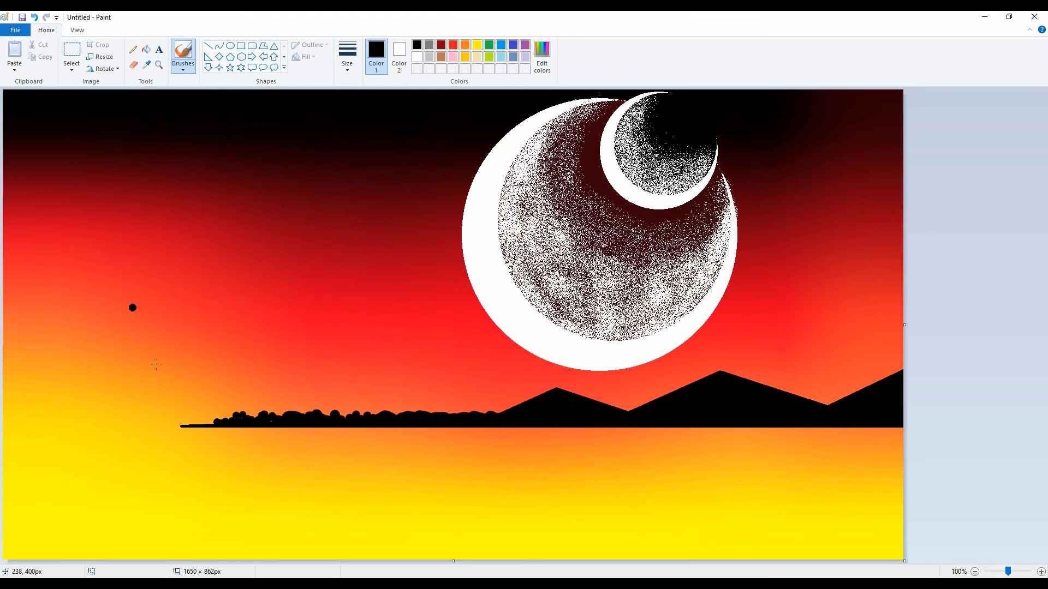
pyautogui.click(273, 421)
# Step: Select the full-width scene above the shoreline's base, about 1648 by 622 pixels, then copy and paste it
pyautogui.click(71, 68)
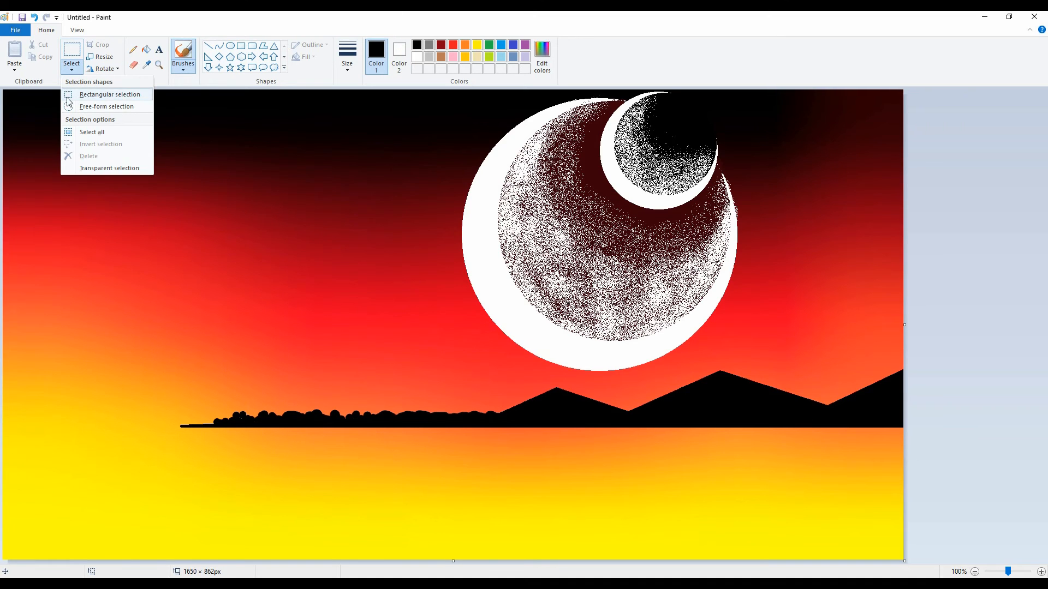
pyautogui.click(68, 96)
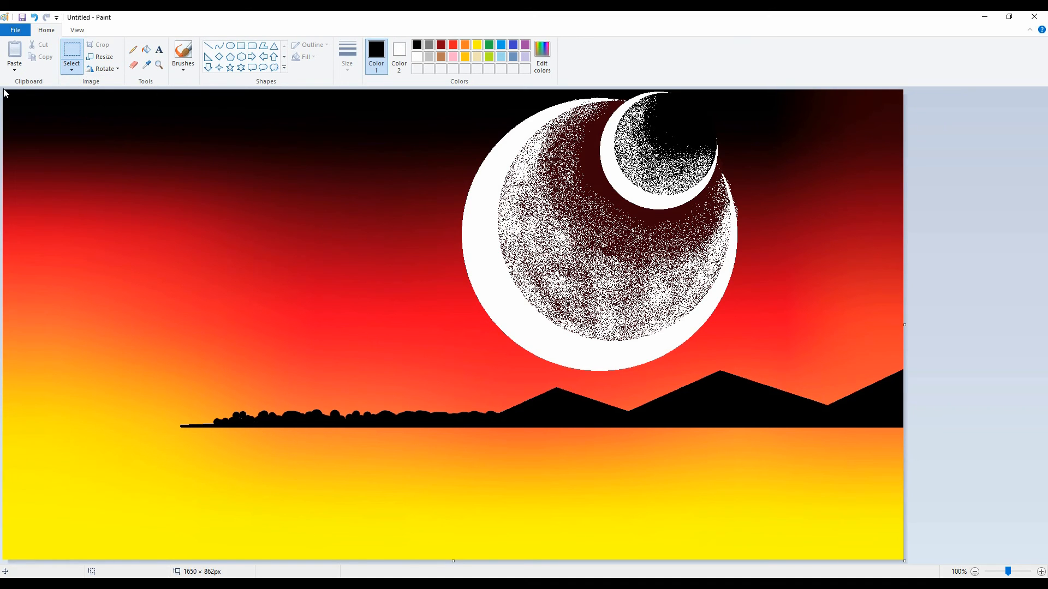
pyautogui.moveTo(5, 91); pyautogui.dragTo(826, 470)
pyautogui.moveTo(902, 428); pyautogui.dragTo(903, 428)
pyautogui.rightClick(719, 347)
pyautogui.moveTo(749, 440)
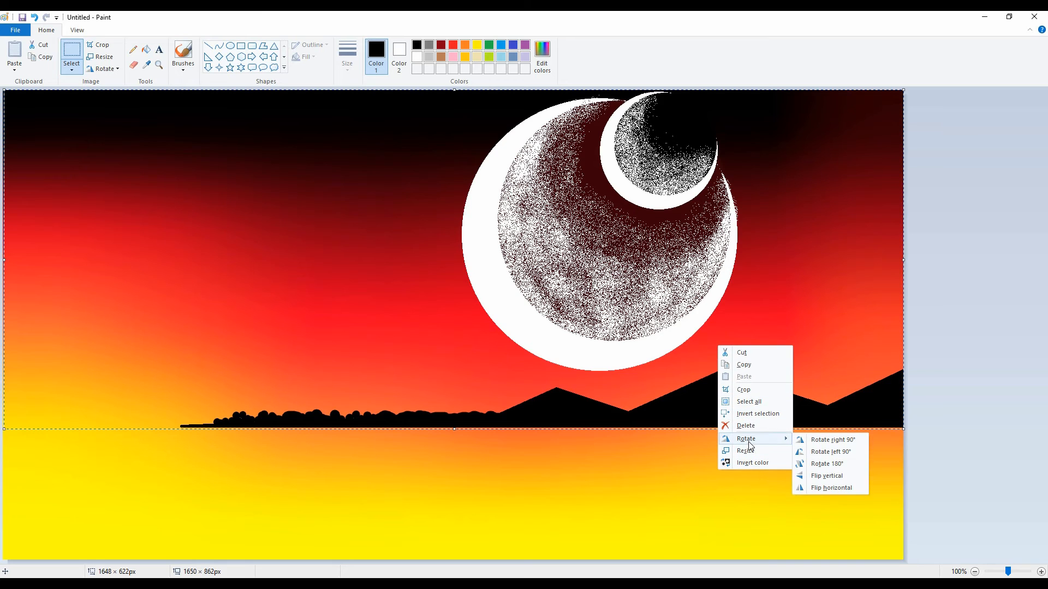
pyautogui.click(751, 364)
pyautogui.rightClick(752, 365)
pyautogui.click(782, 401)
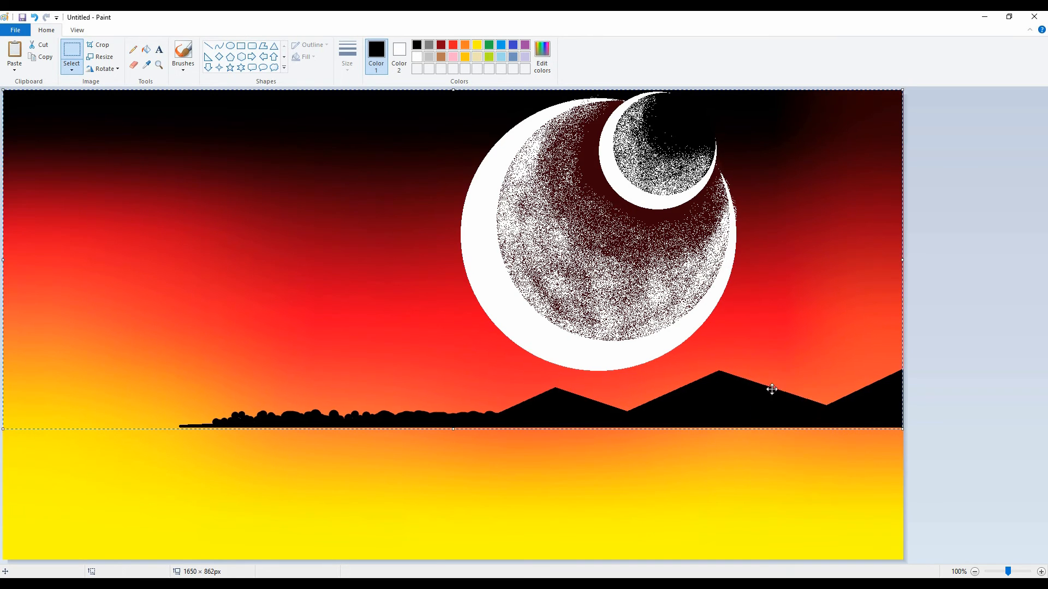
# Step: Flip the pasted scene vertically and move it below the shoreline so it mirrors the landscape as a reflection
pyautogui.rightClick(728, 344)
pyautogui.moveTo(767, 439)
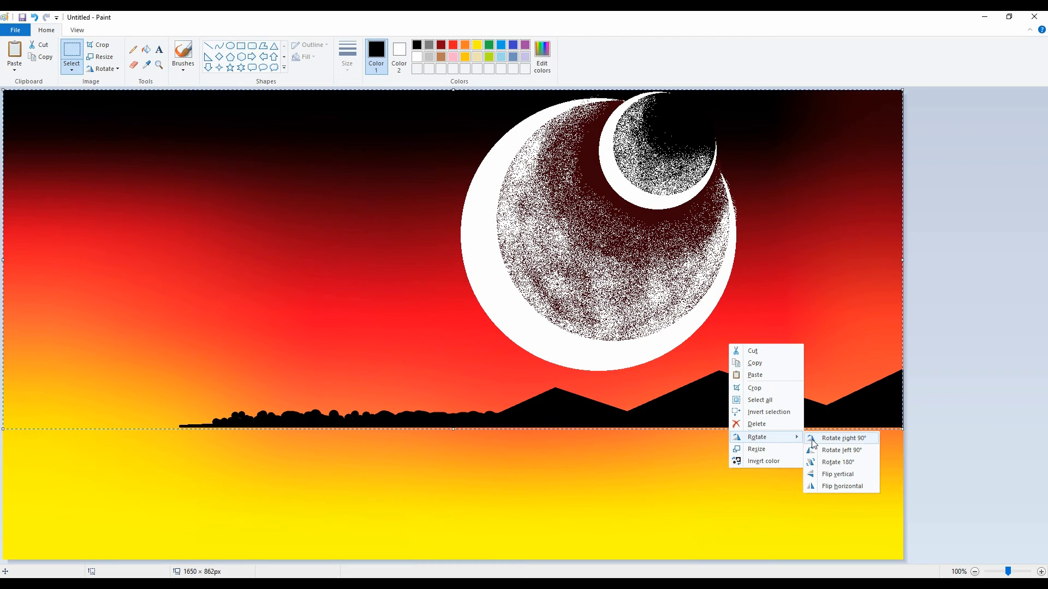
pyautogui.click(835, 474)
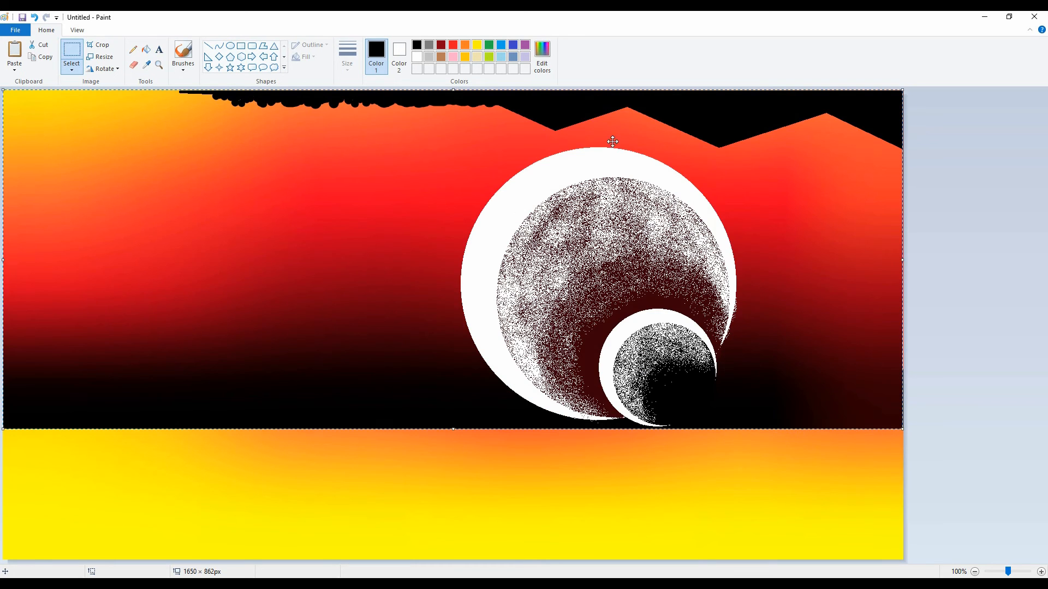
pyautogui.moveTo(613, 141); pyautogui.dragTo(615, 478)
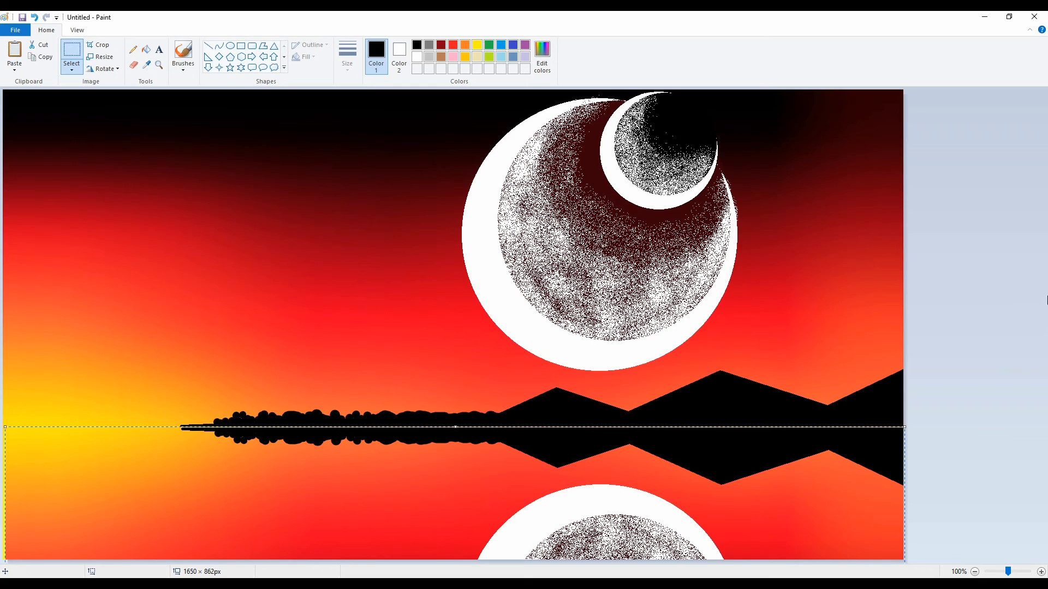
pyautogui.click(162, 429)
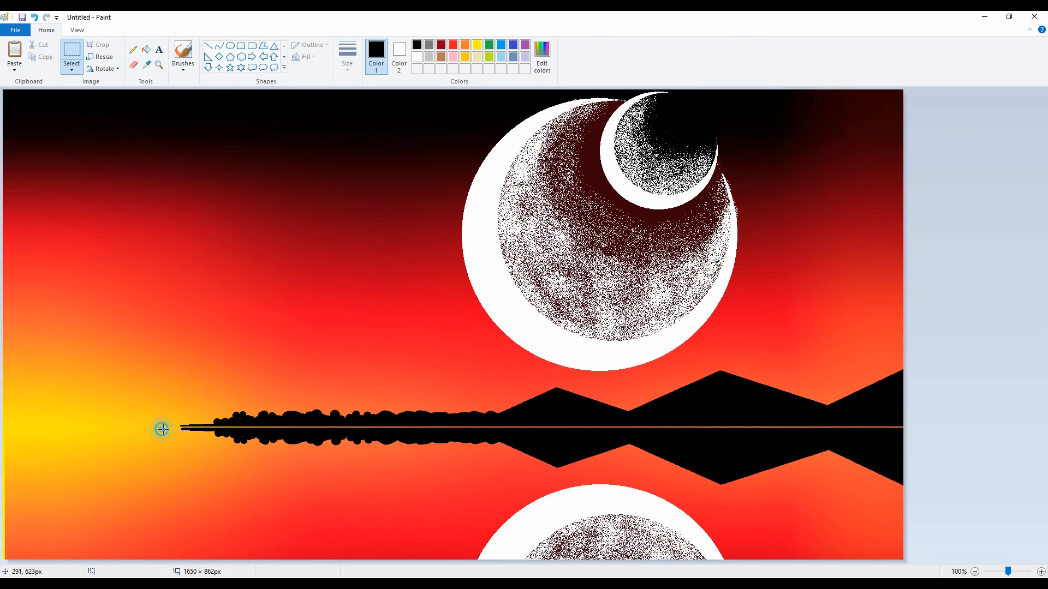
pyautogui.hotkey('ctrl', 'z')
pyautogui.click(207, 46)
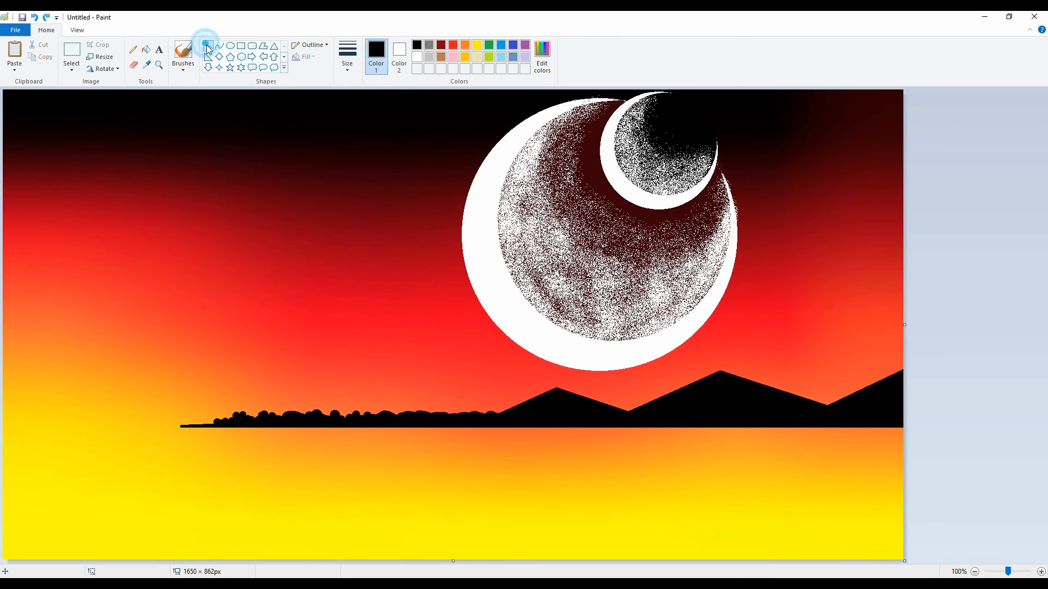
pyautogui.hotkey('ctrl', 'y')
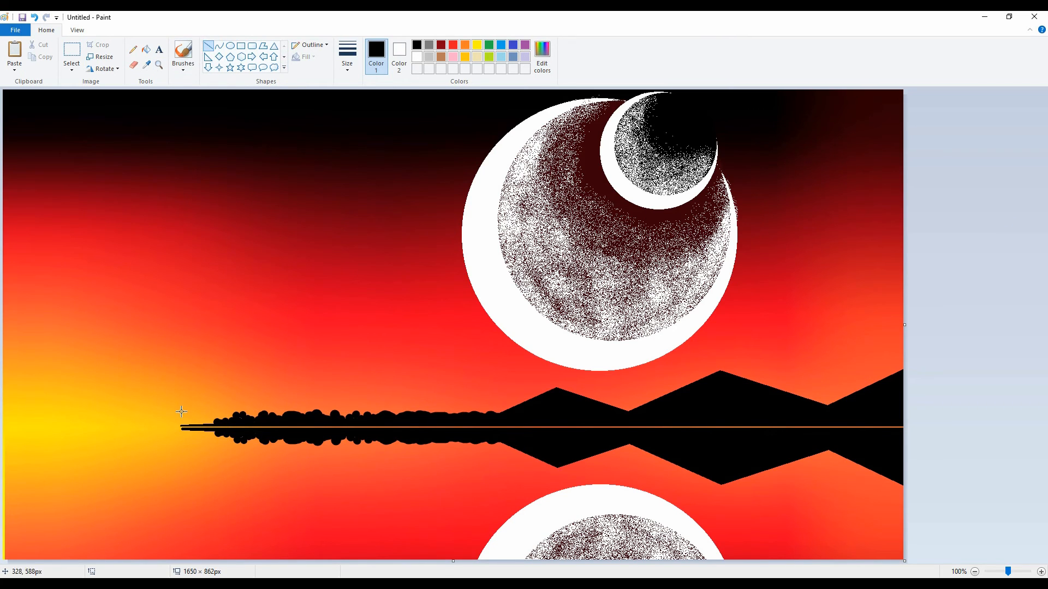
pyautogui.moveTo(174, 426); pyautogui.dragTo(923, 411)
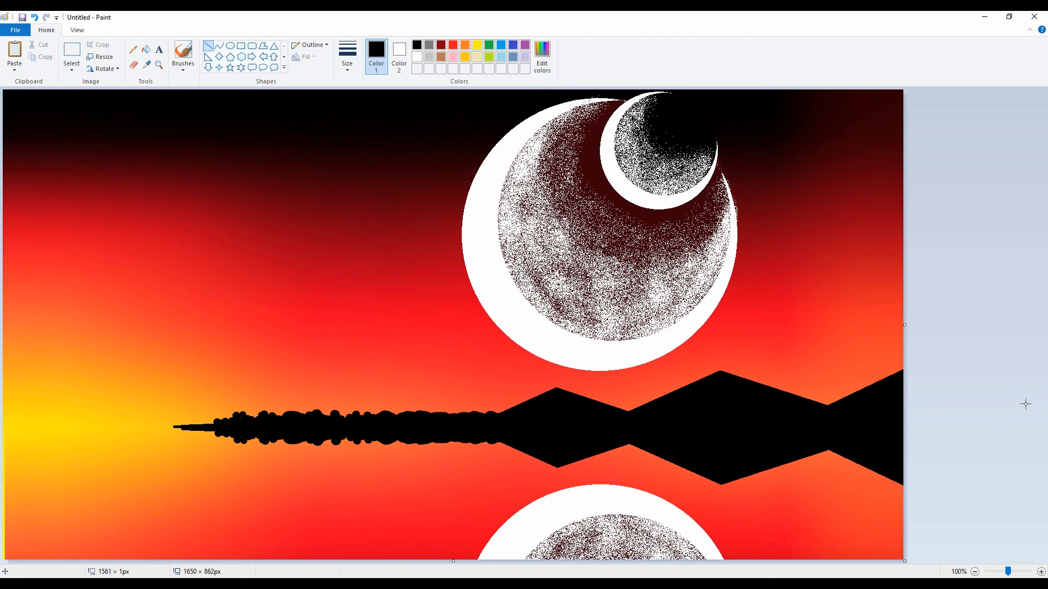
pyautogui.moveTo(1026, 404); pyautogui.dragTo(1026, 404)
pyautogui.hotkey('ctrl', 'z')
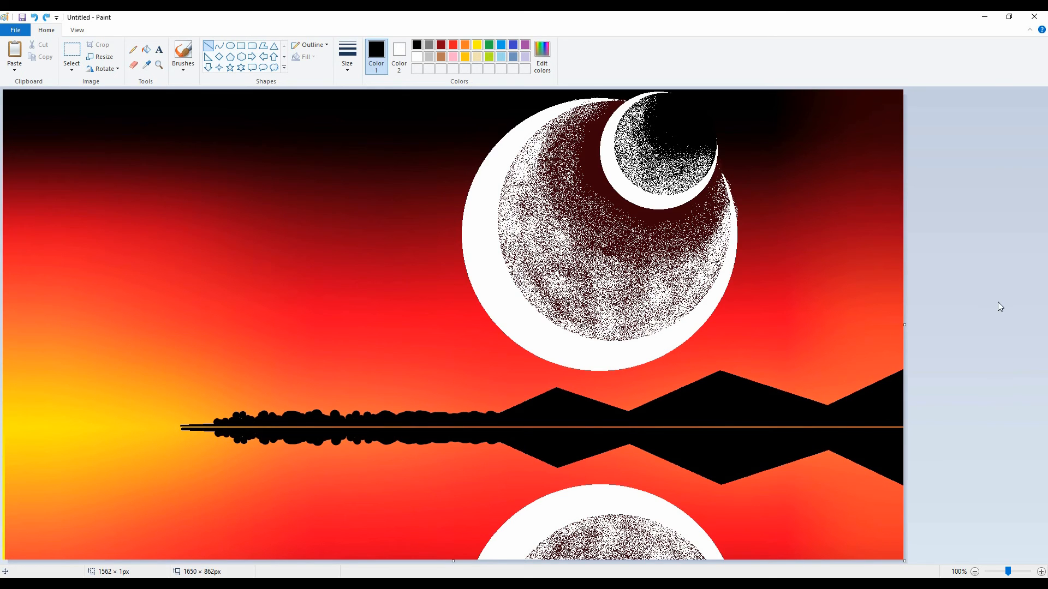
# Step: Draw a four-point star about 23 by 19 pixels with white outline and fill in the dark sky left of the moons
pyautogui.click(399, 55)
pyautogui.click(219, 67)
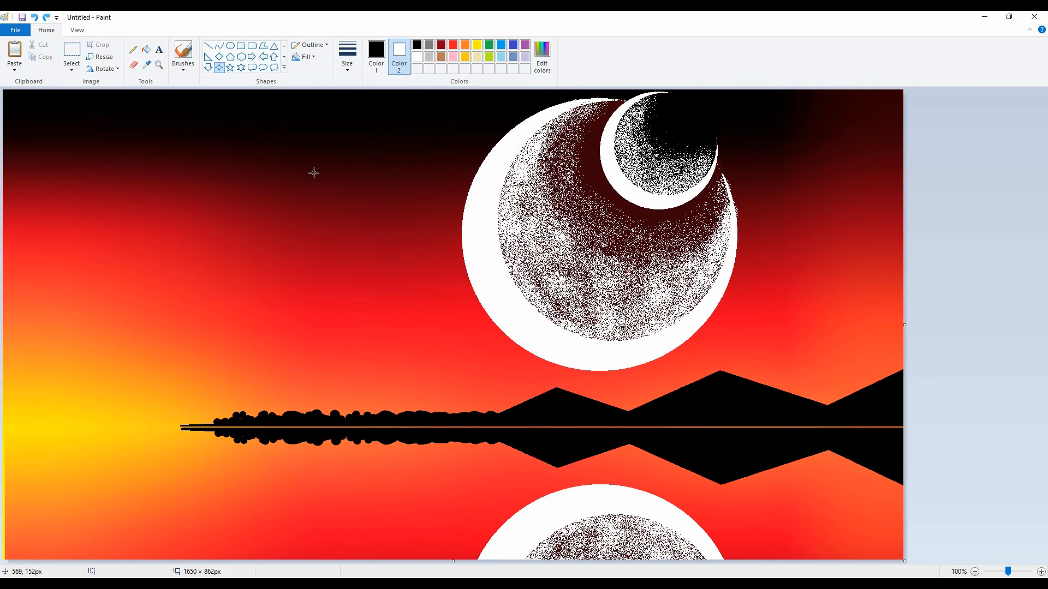
pyautogui.moveTo(313, 174); pyautogui.dragTo(326, 163)
pyautogui.click(376, 54)
pyautogui.click(417, 56)
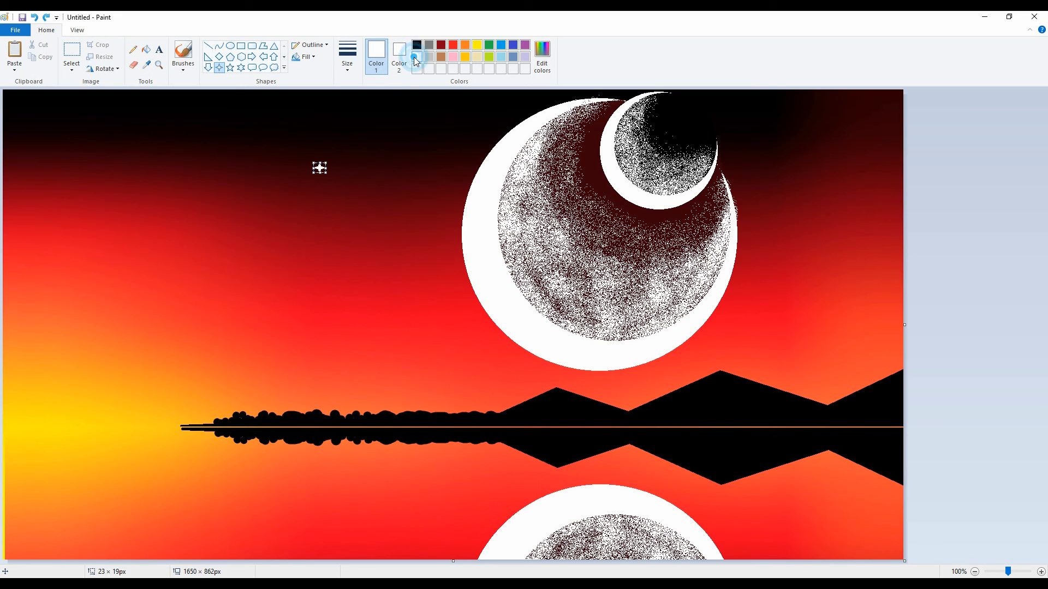
pyautogui.click(355, 151)
# Step: Add two larger white four-point stars up and to the left of the first, the last about 43 by 36 pixels and nudged down
pyautogui.click(284, 140)
pyautogui.moveTo(283, 140)
pyautogui.mouseDown()
pyautogui.moveTo(295, 128)
pyautogui.moveTo(273, 133)
pyautogui.mouseUp()
pyautogui.hotkey('ctrl', 'z')
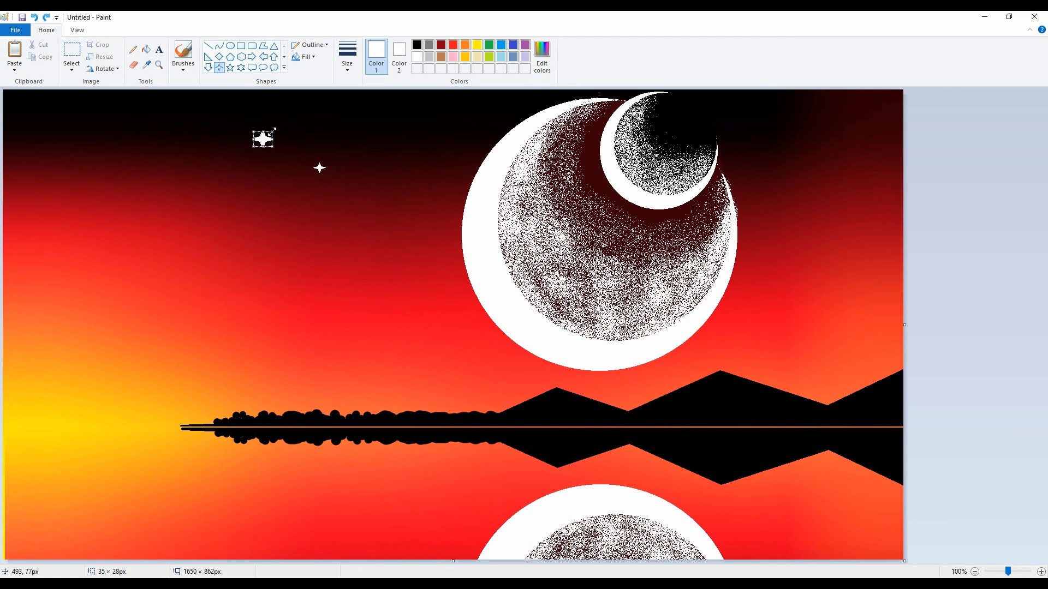
pyautogui.click(952, 219)
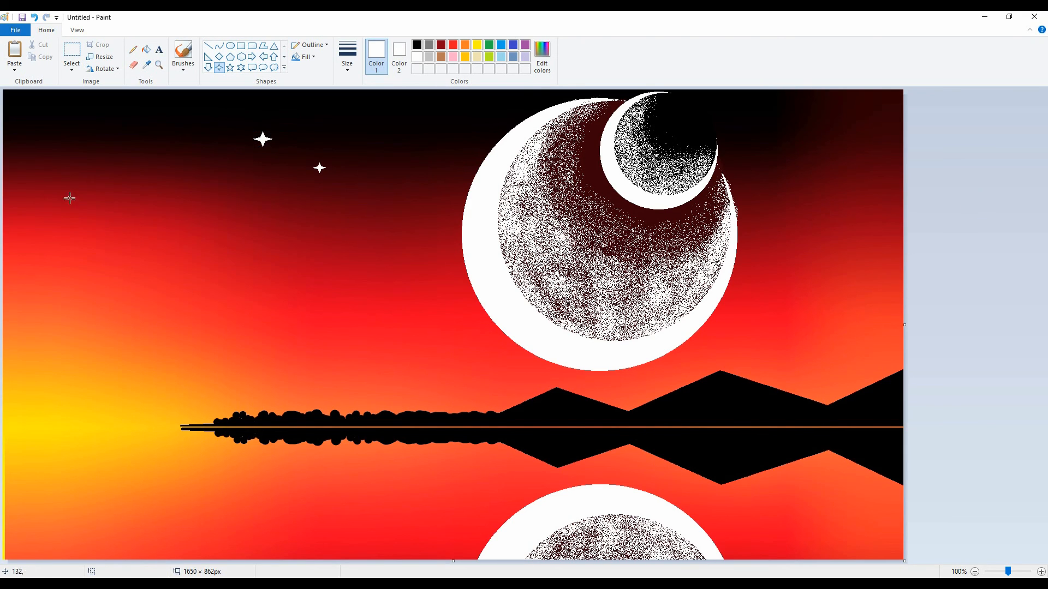
pyautogui.moveTo(184, 107); pyautogui.dragTo(208, 88)
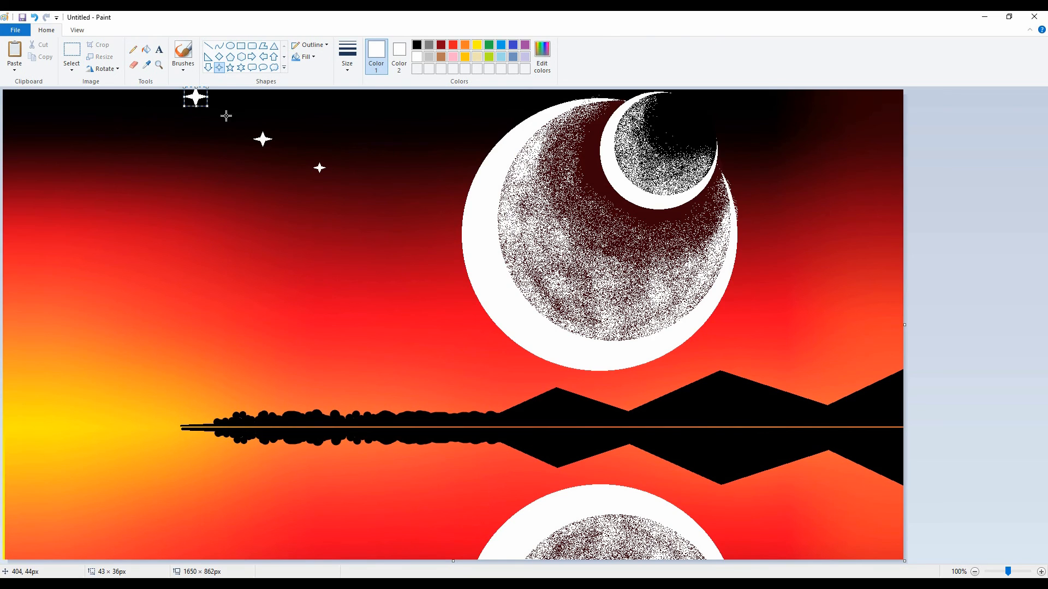
pyautogui.press('Down')
pyautogui.click(1001, 182)
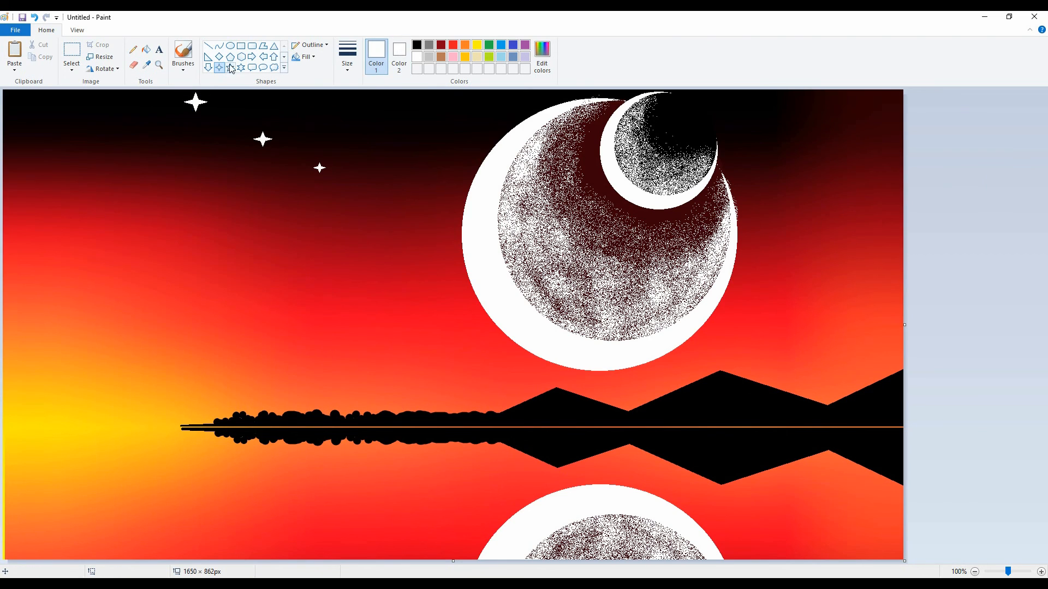
# Step: Scatter small white star dots across the sky left of the moons with the Pencil at its thickest size
pyautogui.click(132, 49)
pyautogui.click(347, 54)
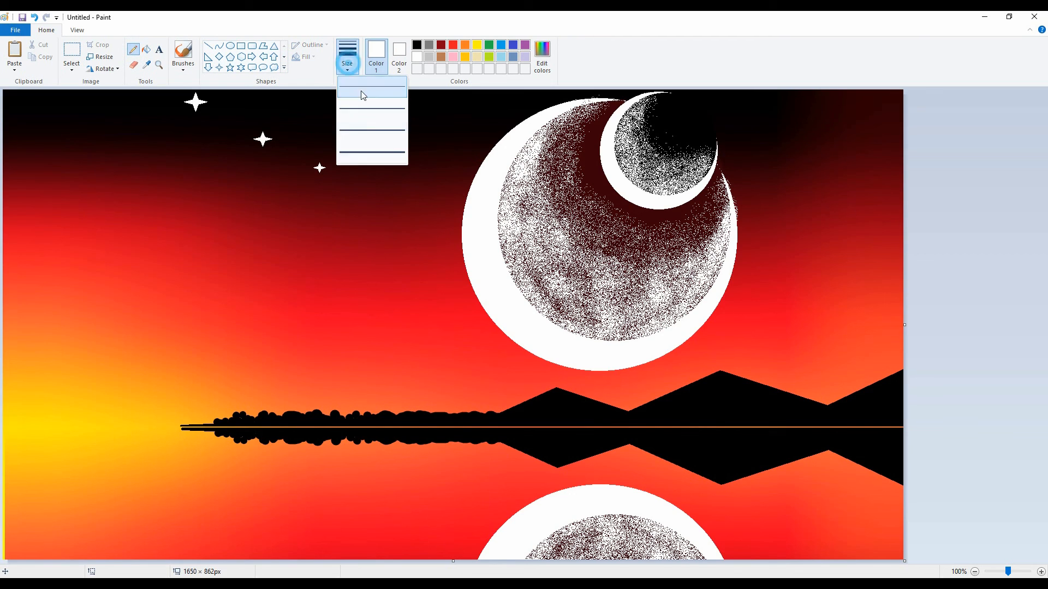
pyautogui.click(378, 155)
pyautogui.click(47, 137)
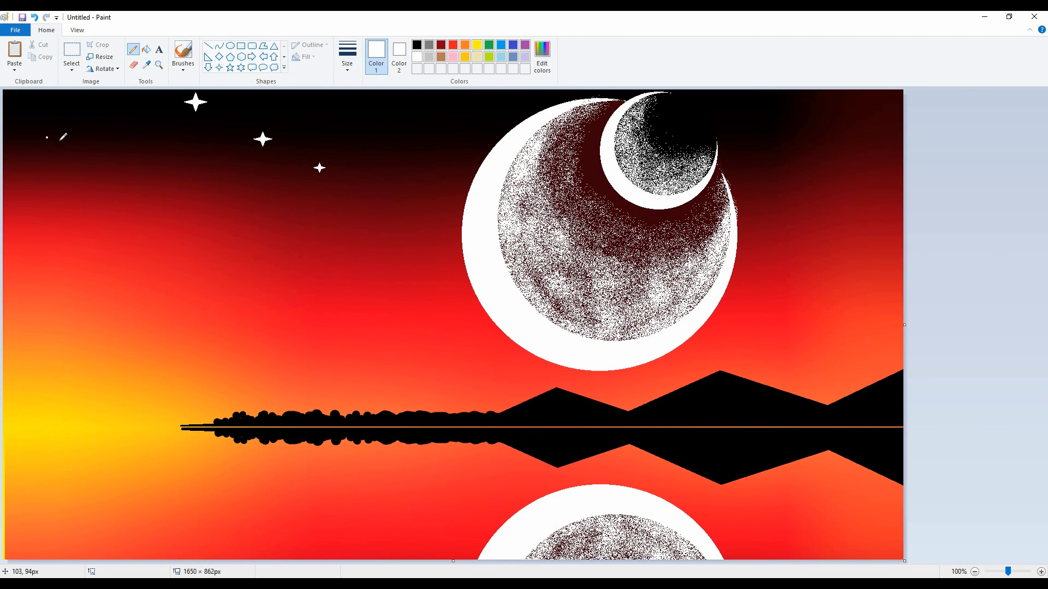
pyautogui.click(98, 108)
pyautogui.click(123, 146)
pyautogui.click(98, 169)
pyautogui.click(49, 217)
pyautogui.click(32, 266)
pyautogui.click(128, 263)
pyautogui.click(139, 202)
pyautogui.click(174, 143)
pyautogui.click(212, 215)
pyautogui.click(271, 301)
pyautogui.click(207, 313)
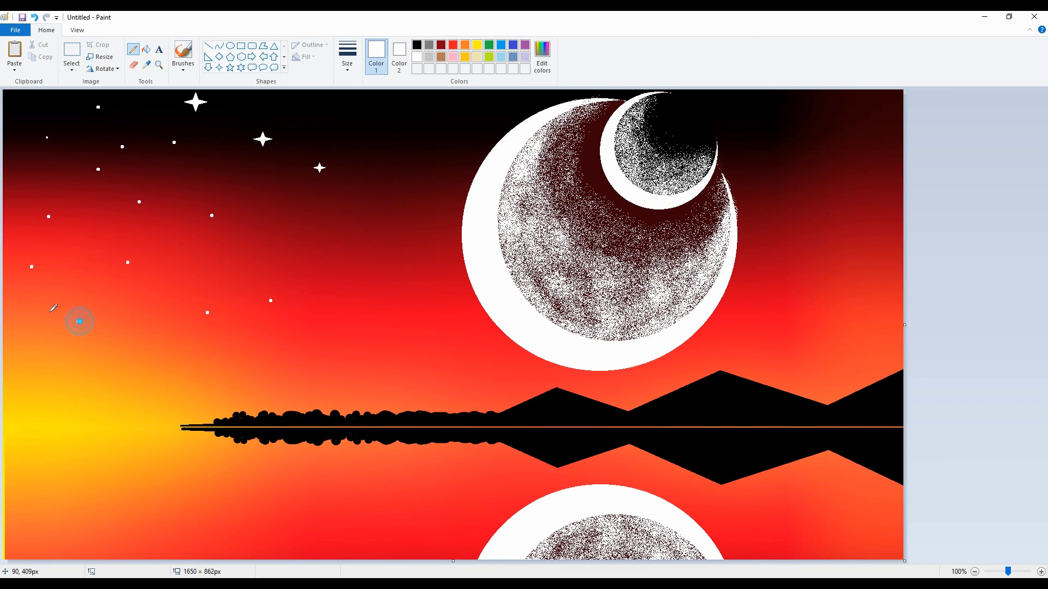
pyautogui.click(409, 115)
pyautogui.click(318, 110)
pyautogui.click(315, 248)
pyautogui.click(392, 216)
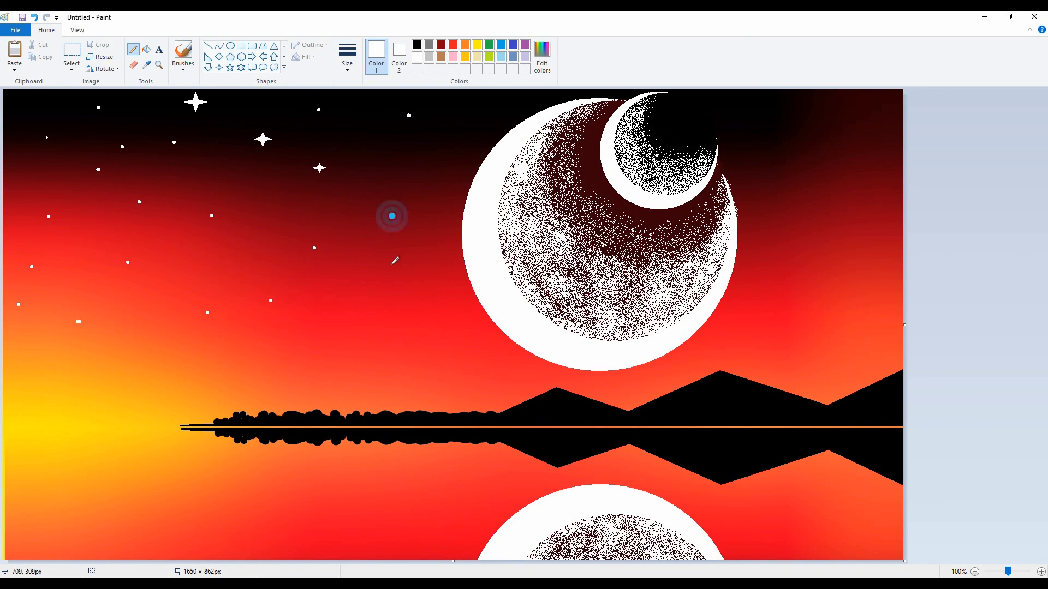
pyautogui.click(402, 282)
pyautogui.click(336, 325)
pyautogui.click(315, 368)
pyautogui.click(449, 378)
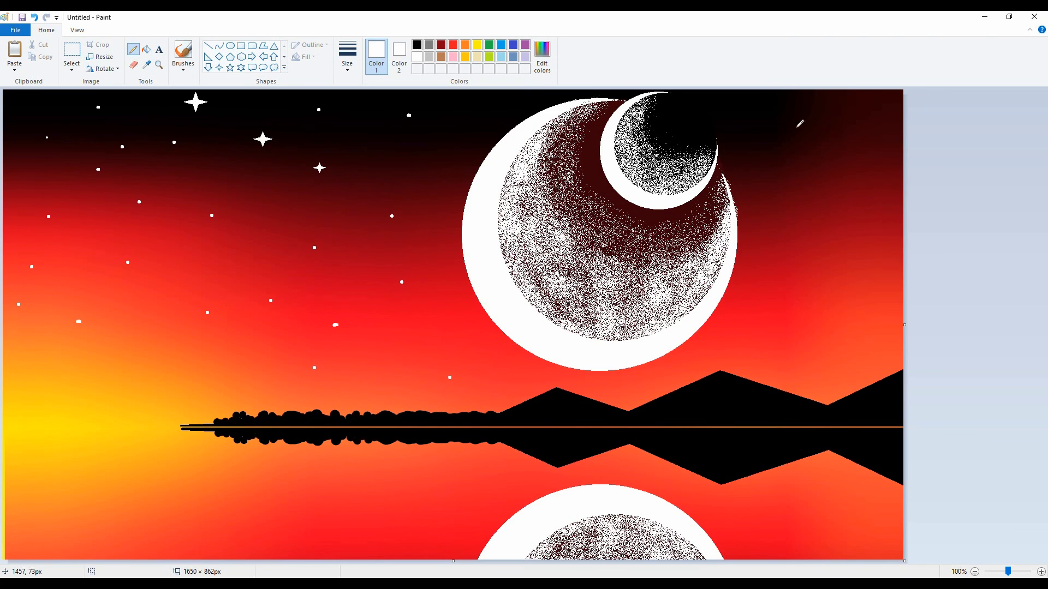
# Step: Scatter small white star dots across the sky right of the moons, from the canvas's upper edge down to the mountains
pyautogui.click(786, 125)
pyautogui.click(870, 98)
pyautogui.click(898, 157)
pyautogui.click(884, 256)
pyautogui.click(838, 352)
pyautogui.click(762, 345)
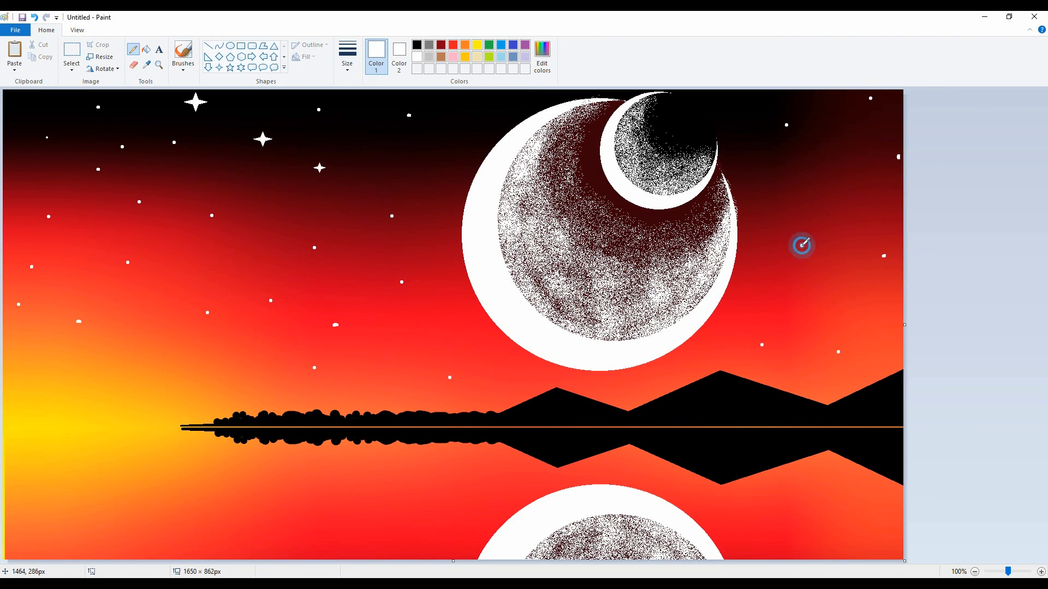
pyautogui.click(801, 246)
pyautogui.click(755, 181)
pyautogui.click(849, 180)
pyautogui.click(762, 110)
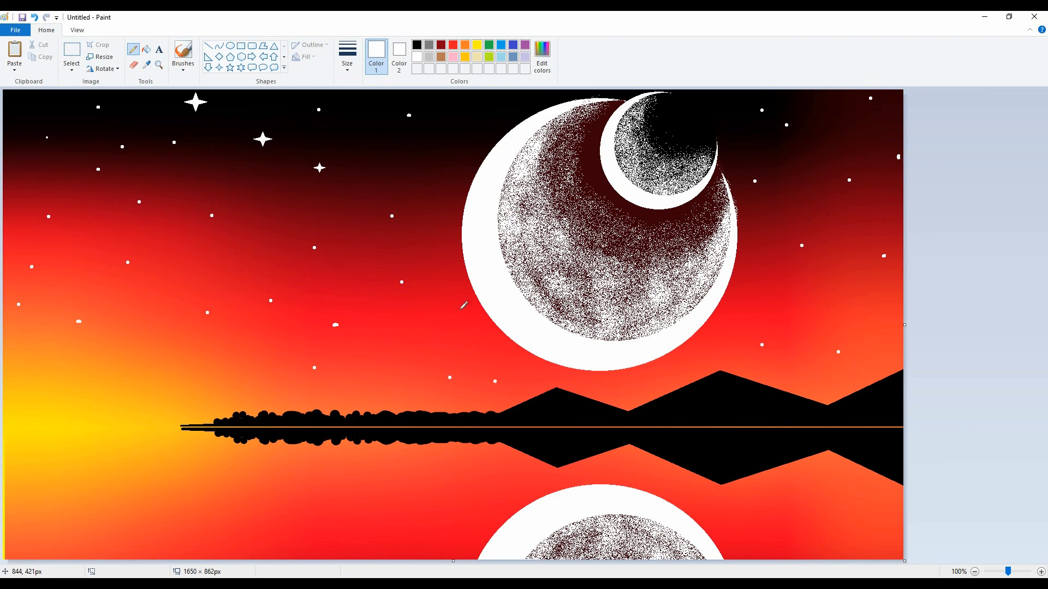
# Step: Add more white star dots in the remaining gaps of the sky left of the moons
pyautogui.click(441, 209)
pyautogui.click(225, 362)
pyautogui.click(180, 264)
pyautogui.click(131, 355)
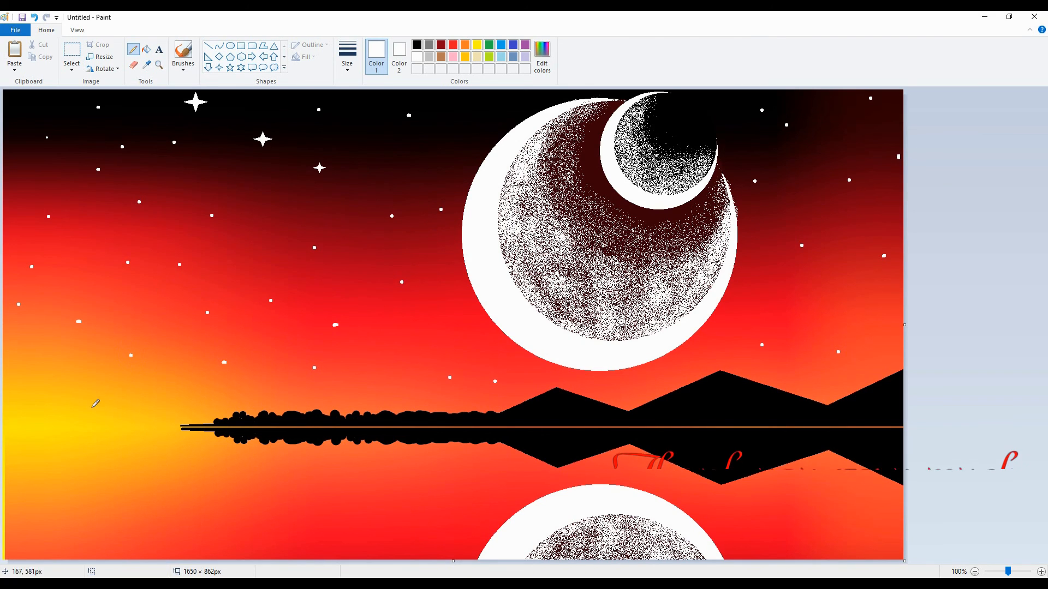